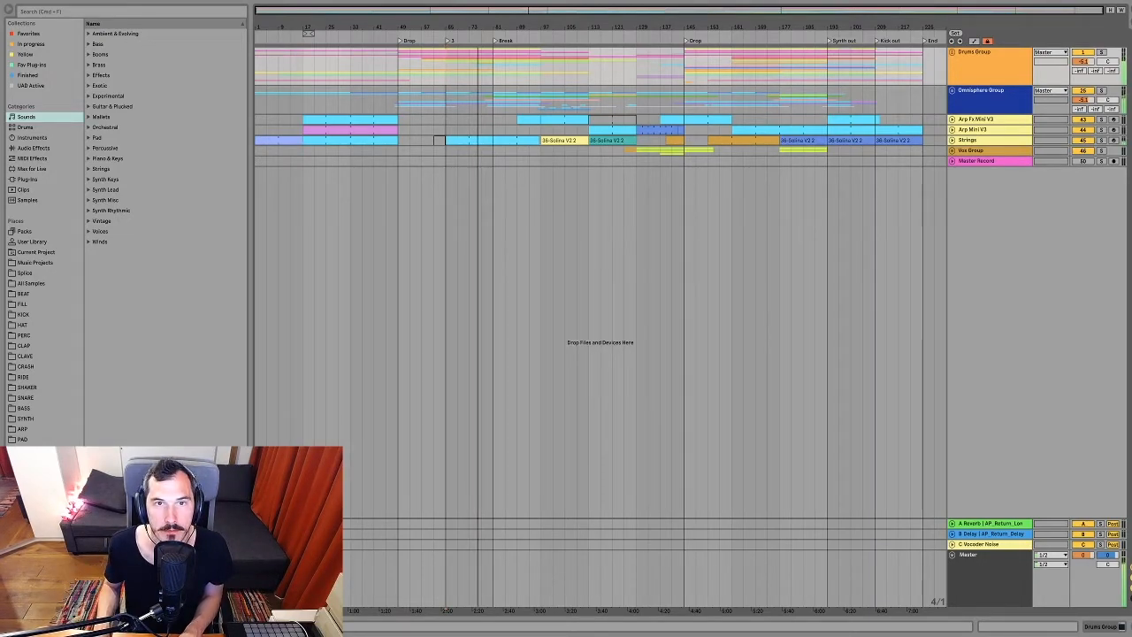
Listen to the arrangement from the Break marker and from just before the second Drop.
click(505, 42)
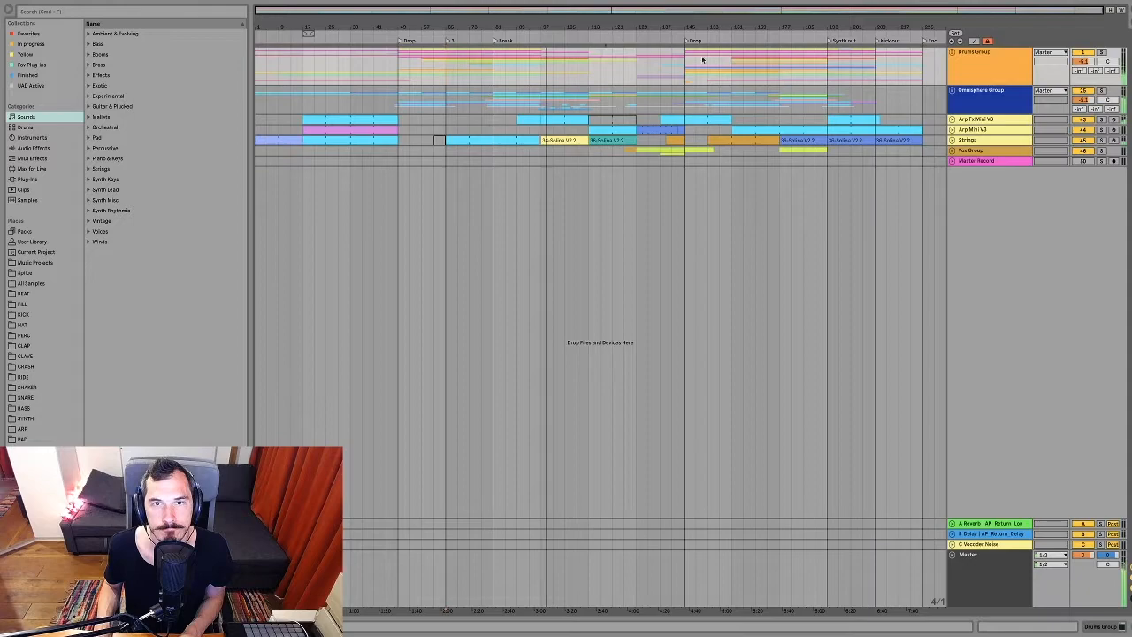
click(676, 39)
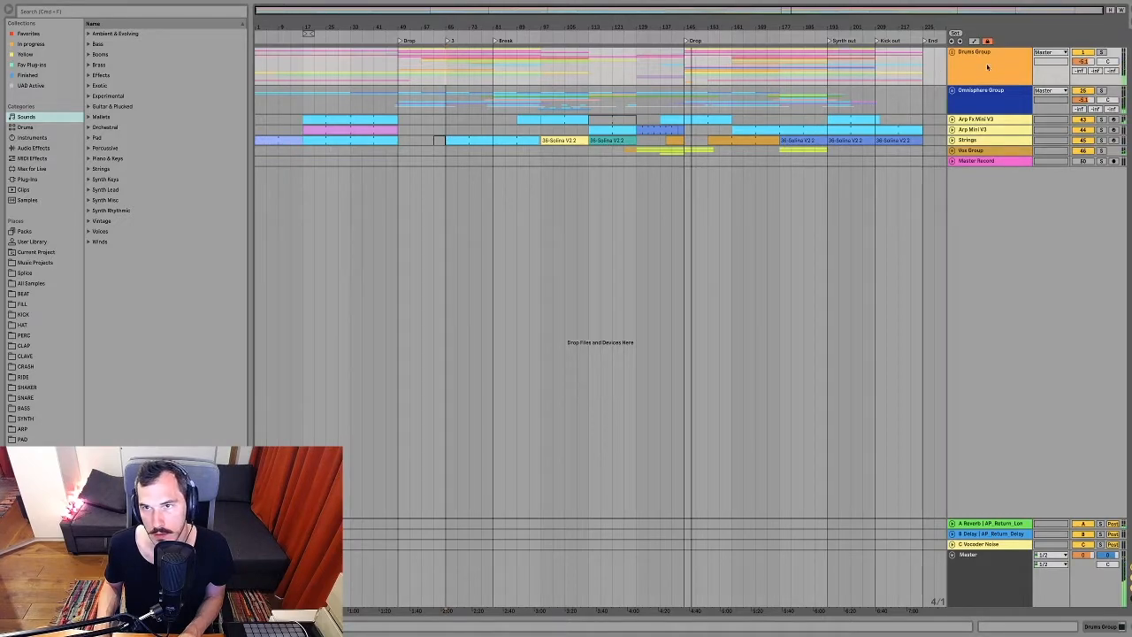
Expand the Drums Group and inspect where the Kick and Kick Mid clips meet the first Drop.
click(953, 52)
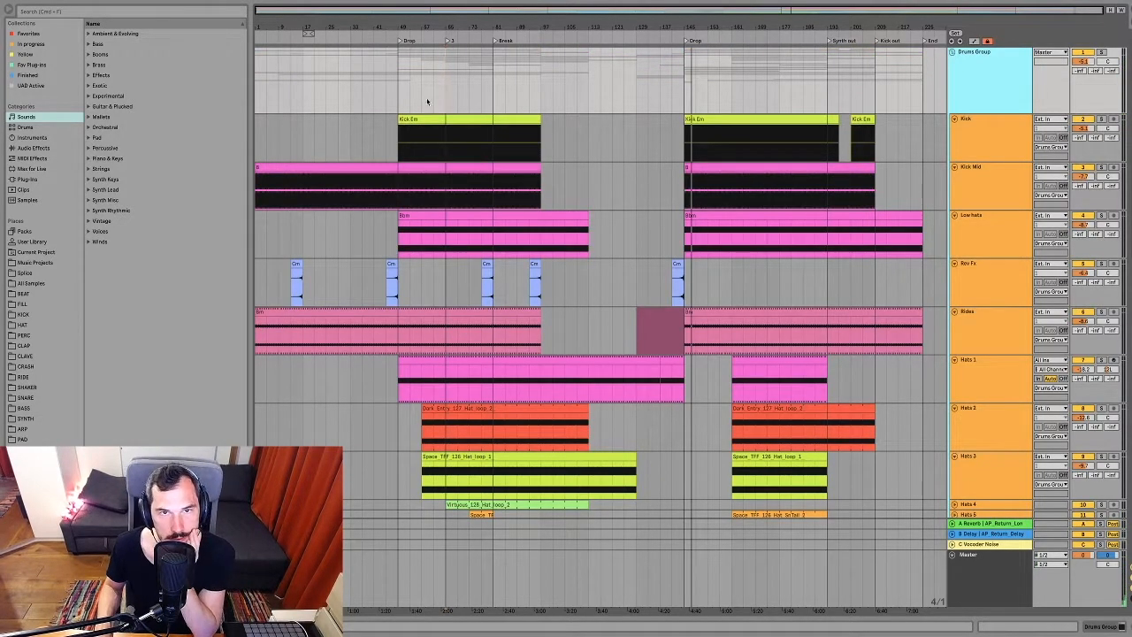
click(400, 141)
click(401, 142)
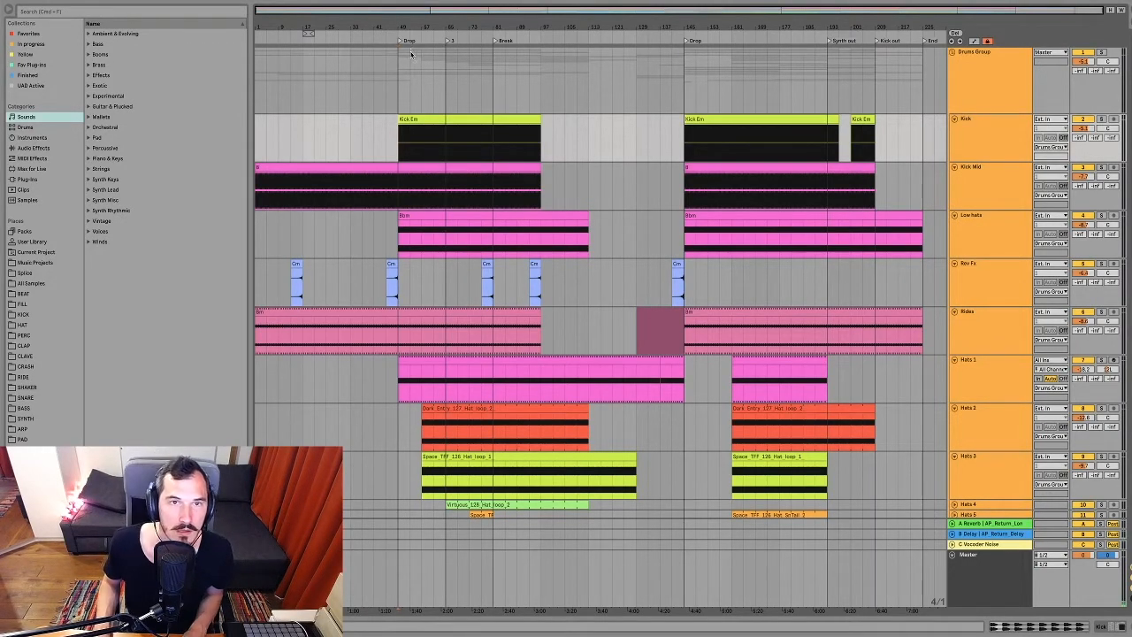
drag(406, 26, 406, 60)
click(392, 200)
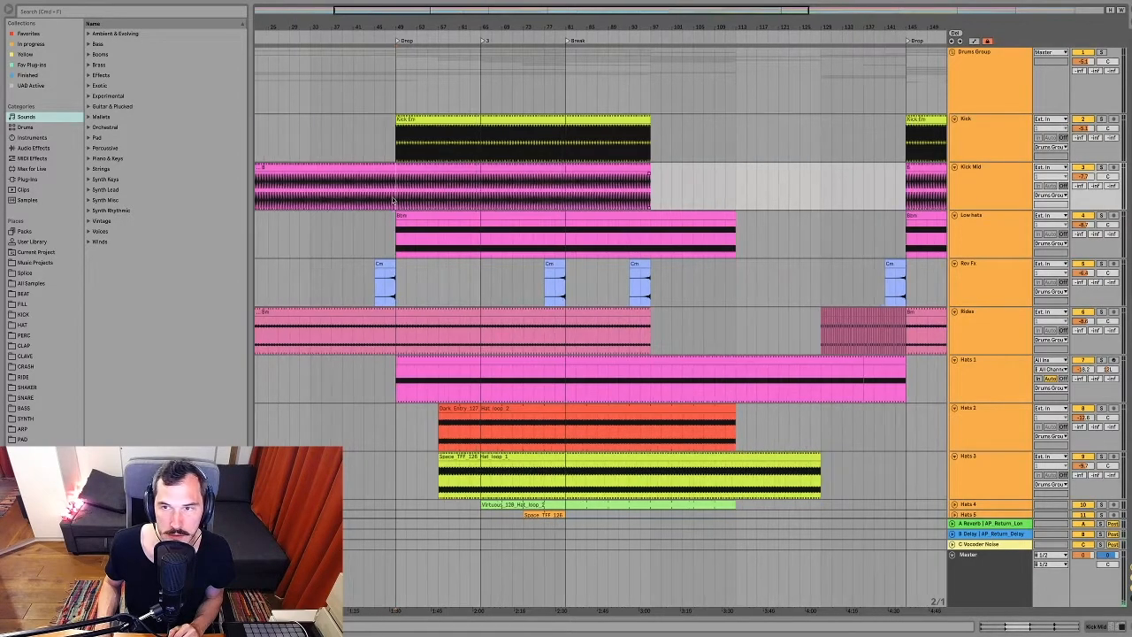
scroll(393, 200, left, 2)
drag(508, 24, 510, 19)
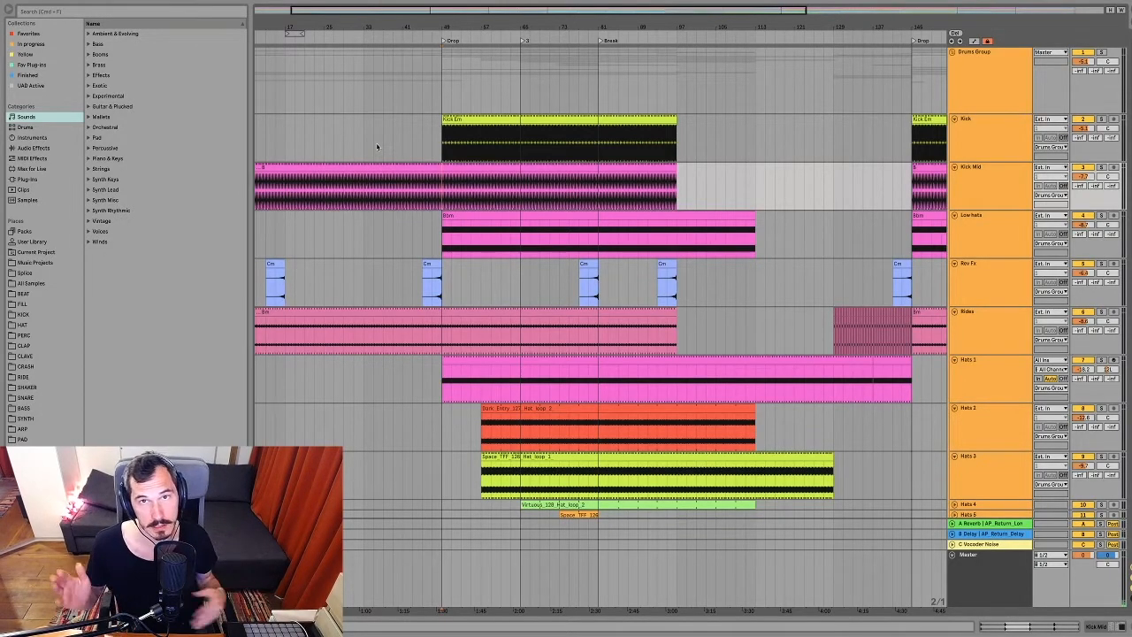
Solo the Kick track and play it from shortly after the first Drop.
click(451, 146)
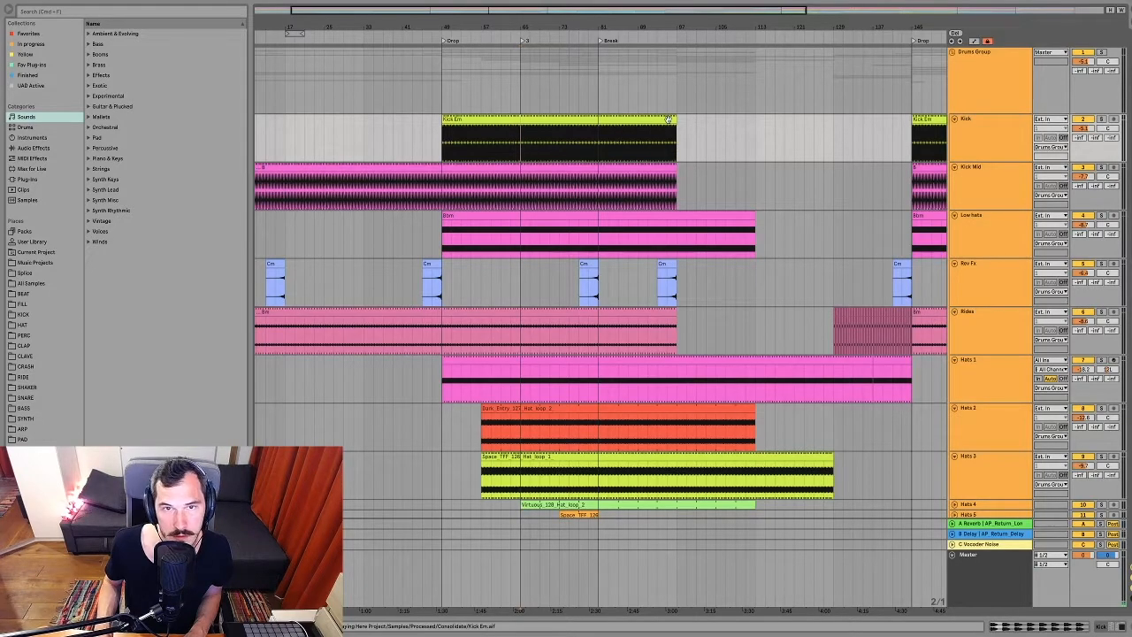
click(1101, 118)
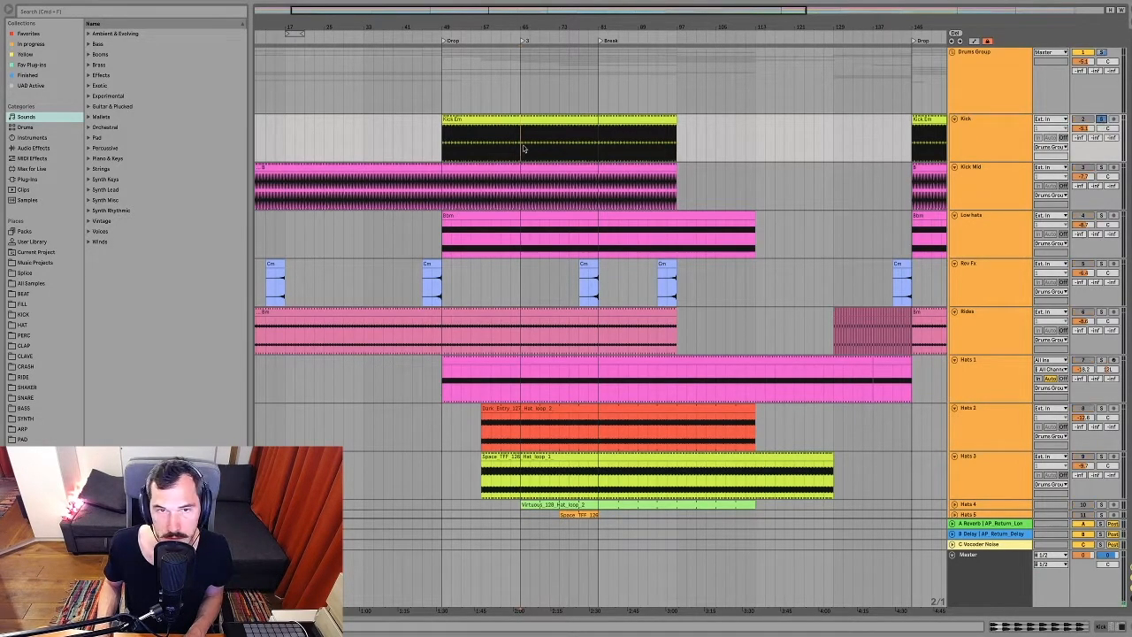
click(471, 147)
click(456, 151)
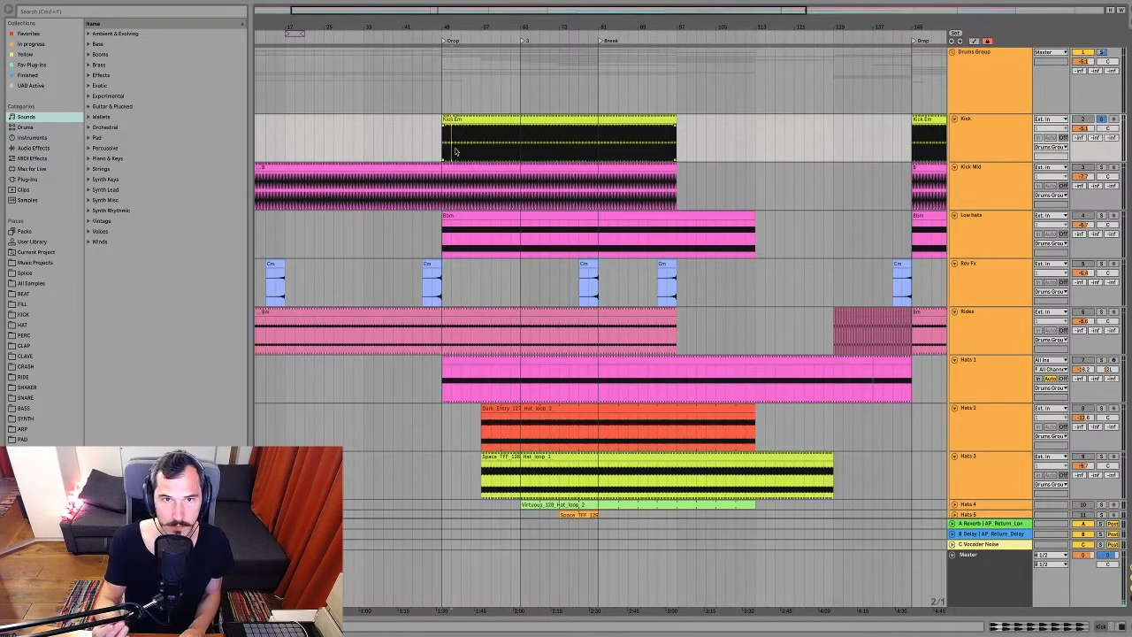
click(461, 145)
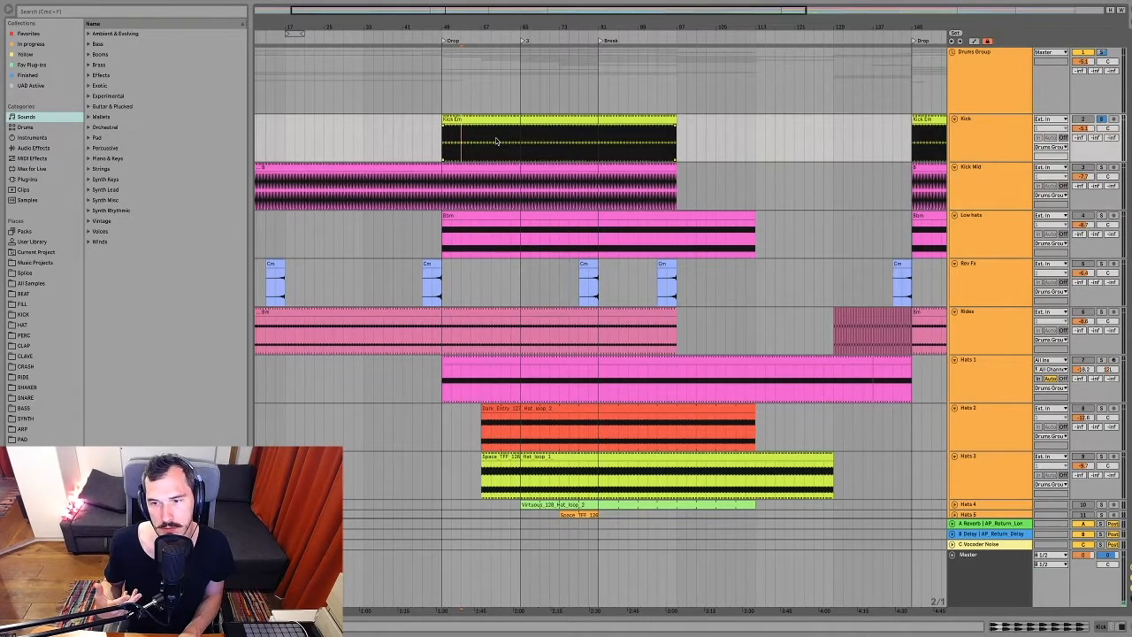
key(space)
mouse_move(475, 26)
mouse_down()
mouse_move(475, 53)
mouse_move(462, 16)
mouse_up()
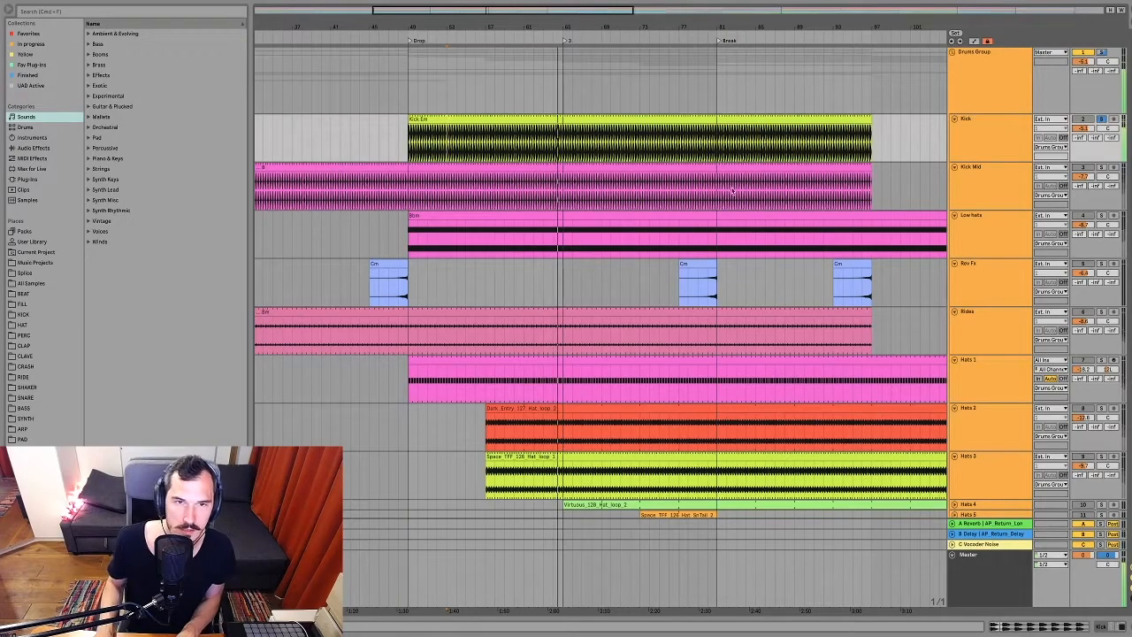
Solo only the Kick Mid track and load FabFilter Pro-Q 3 on it to view its frequency spectrum.
click(1101, 168)
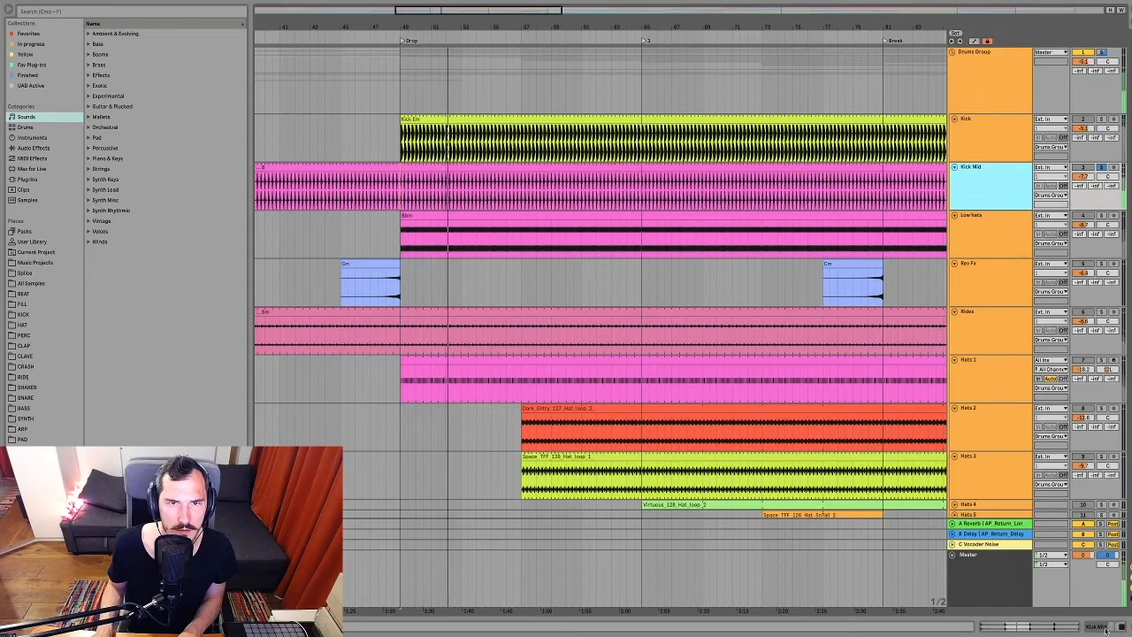
click(1121, 627)
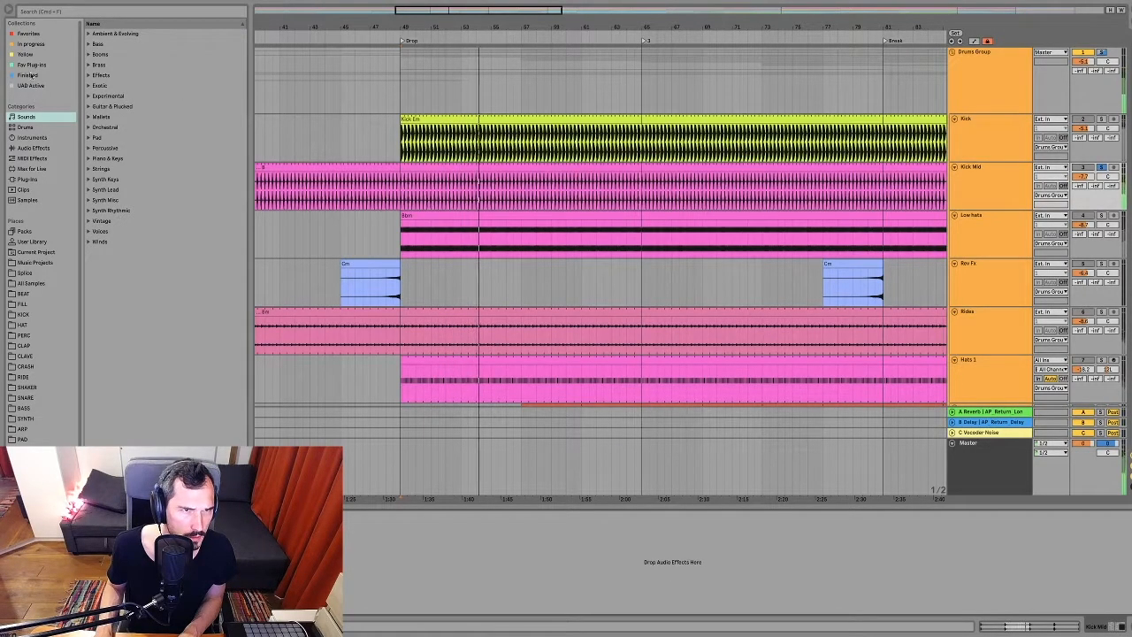
click(35, 64)
click(129, 211)
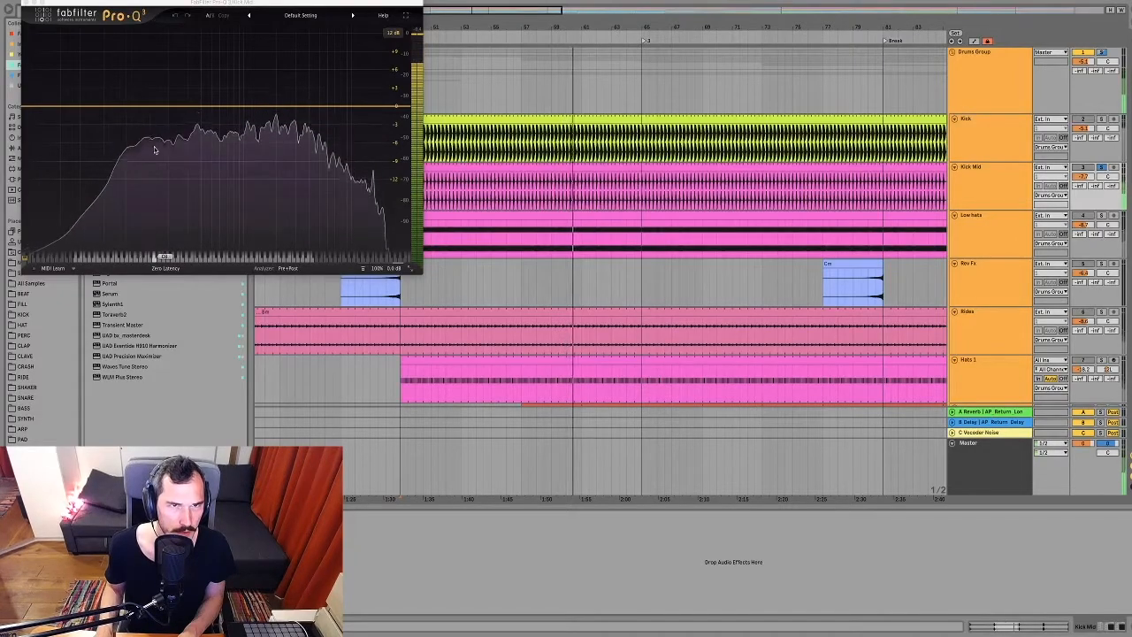
drag(164, 5, 212, 24)
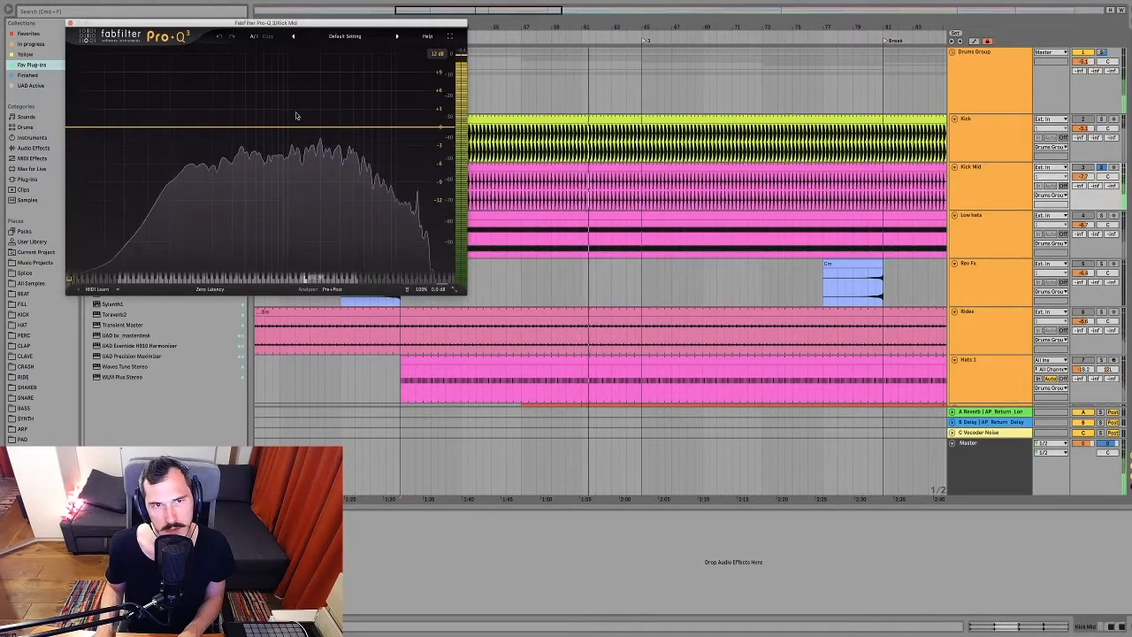
mouse_move(332, 127)
mouse_down()
mouse_move(330, 77)
mouse_move(327, 126)
mouse_up()
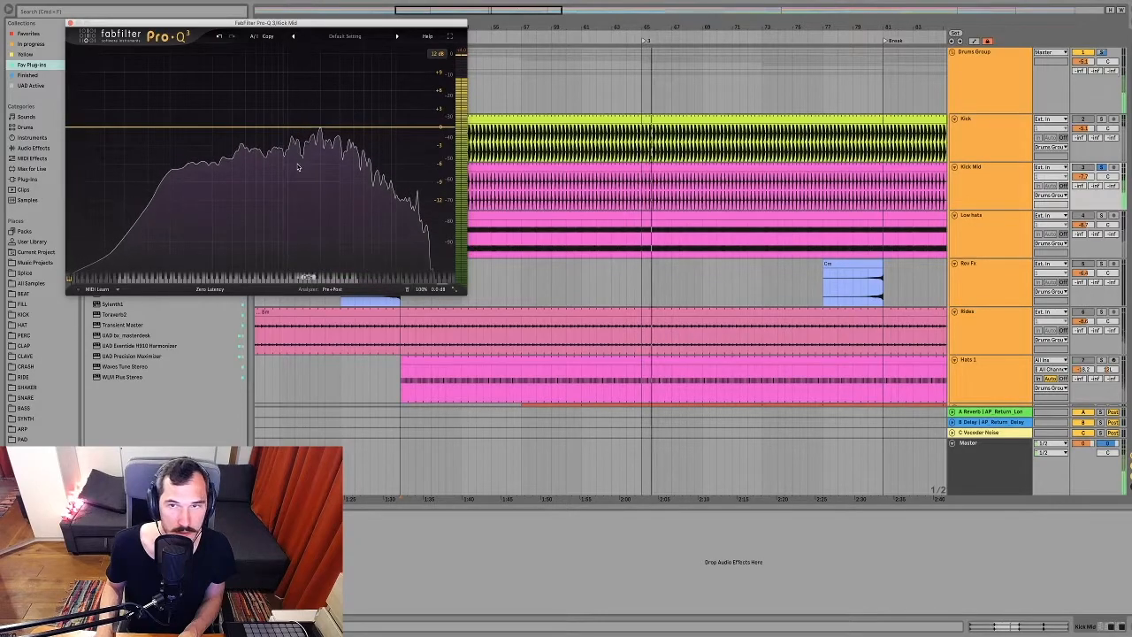
Solo Kick together with Kick Mid for a short listen and close the Pro-Q 3 window.
super+click(1102, 121)
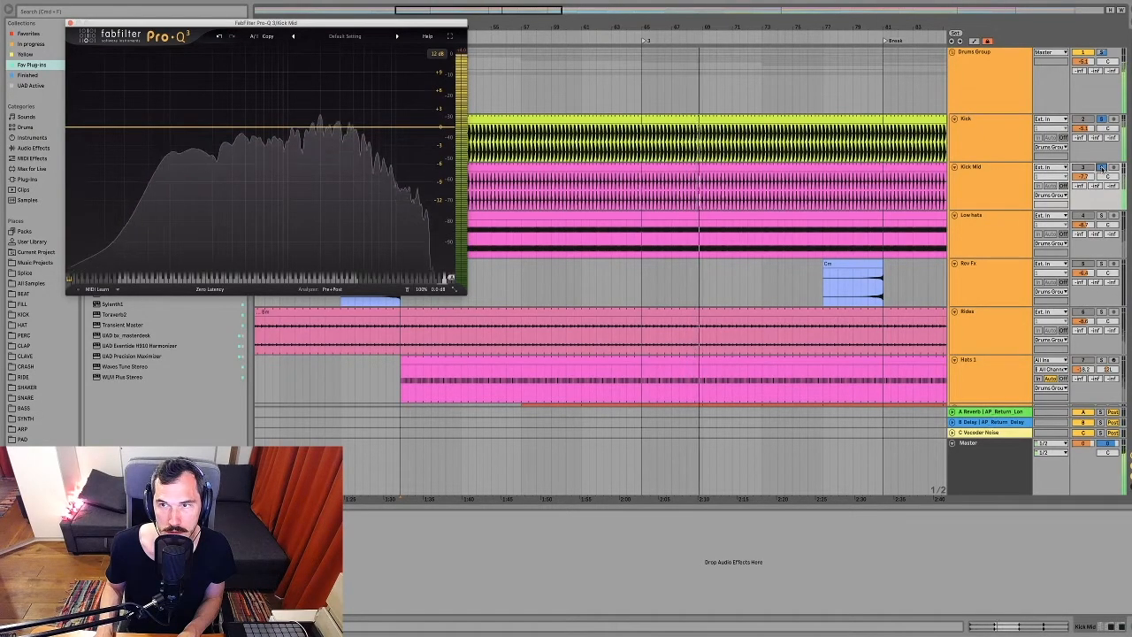
key(space)
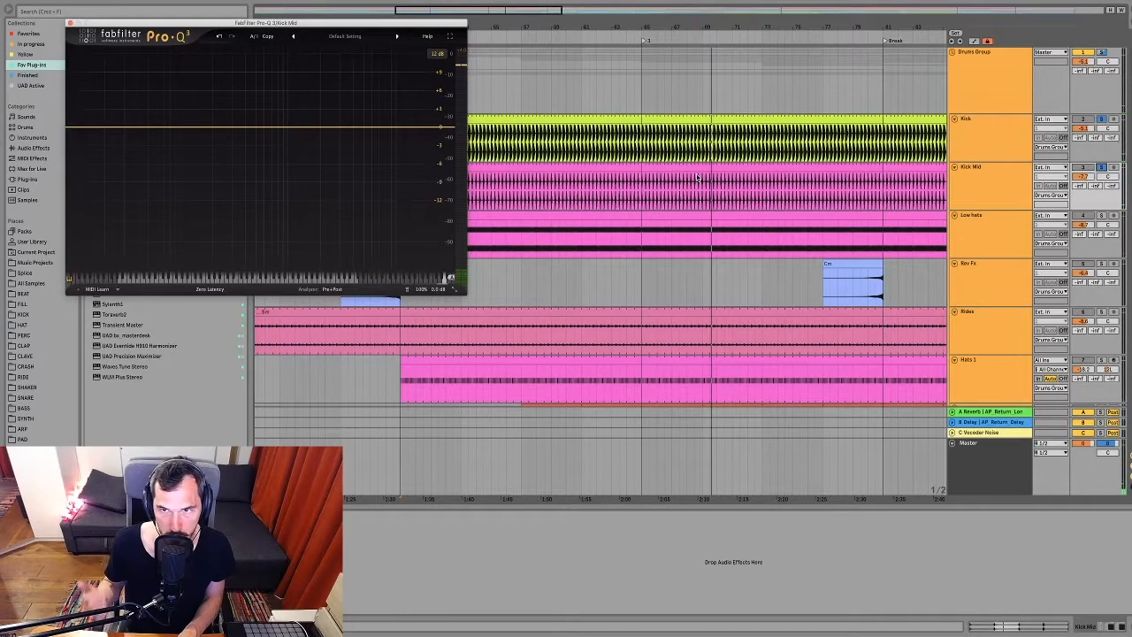
click(70, 23)
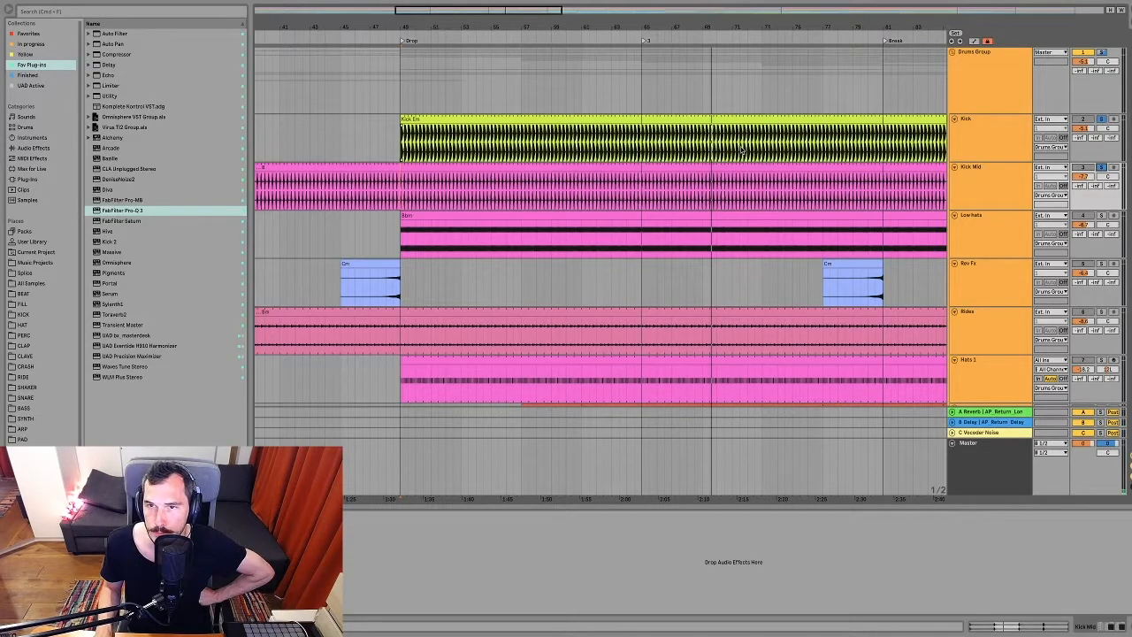
Open the UAD Pultec-Pro Legacy equalizer on the Drums Group, review its settings and close its window.
drag(659, 27, 572, 24)
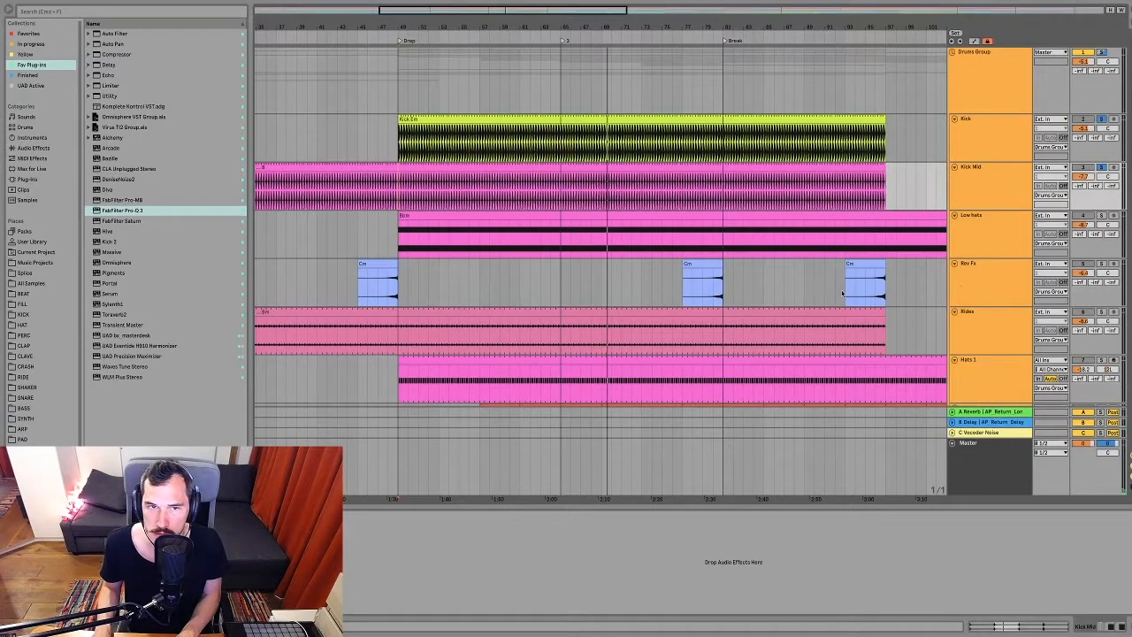
click(980, 77)
click(937, 82)
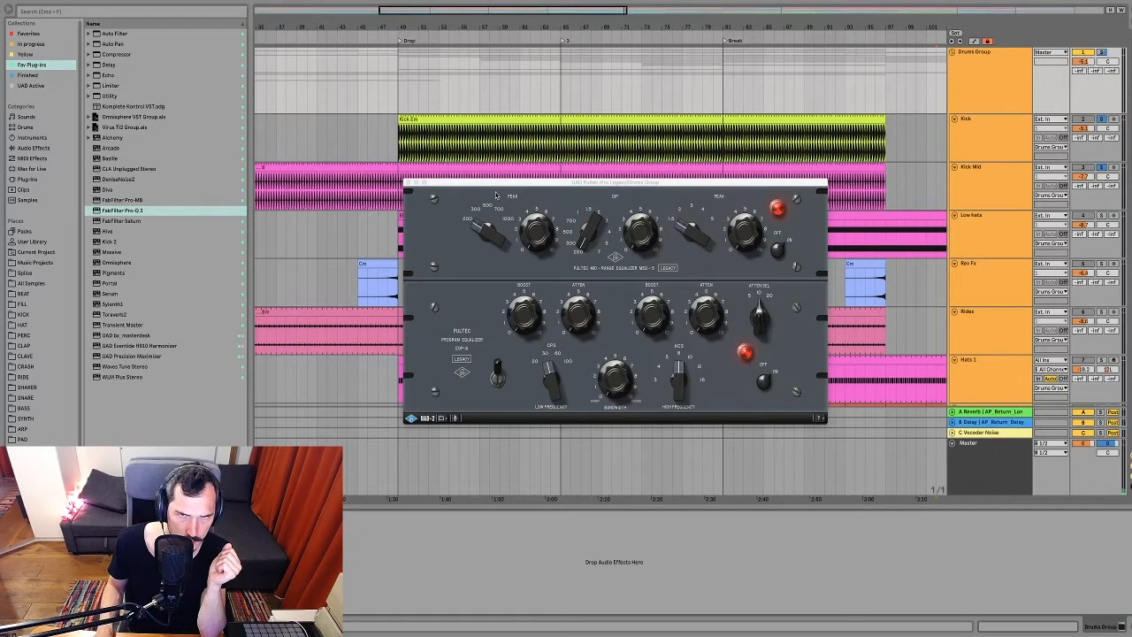
drag(599, 186, 498, 203)
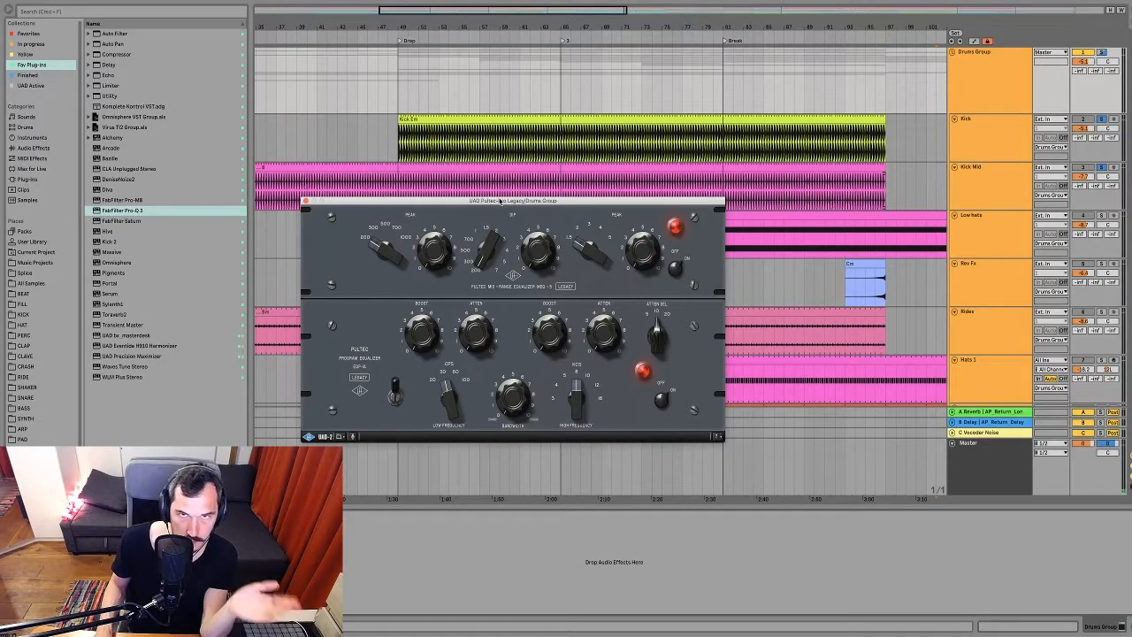
drag(501, 202, 473, 230)
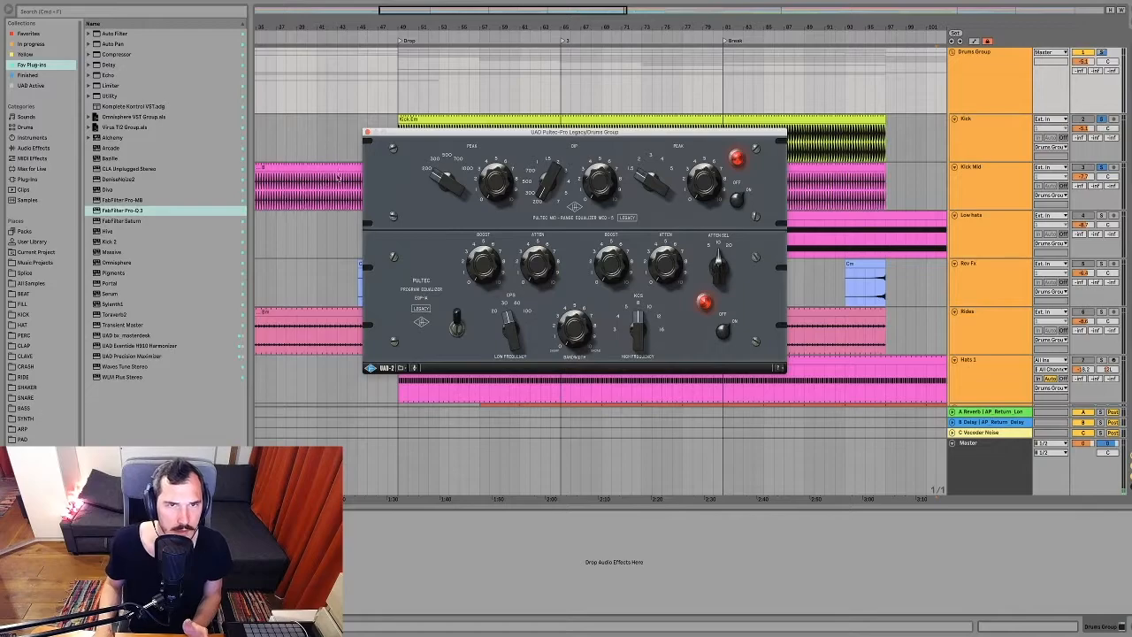
click(369, 133)
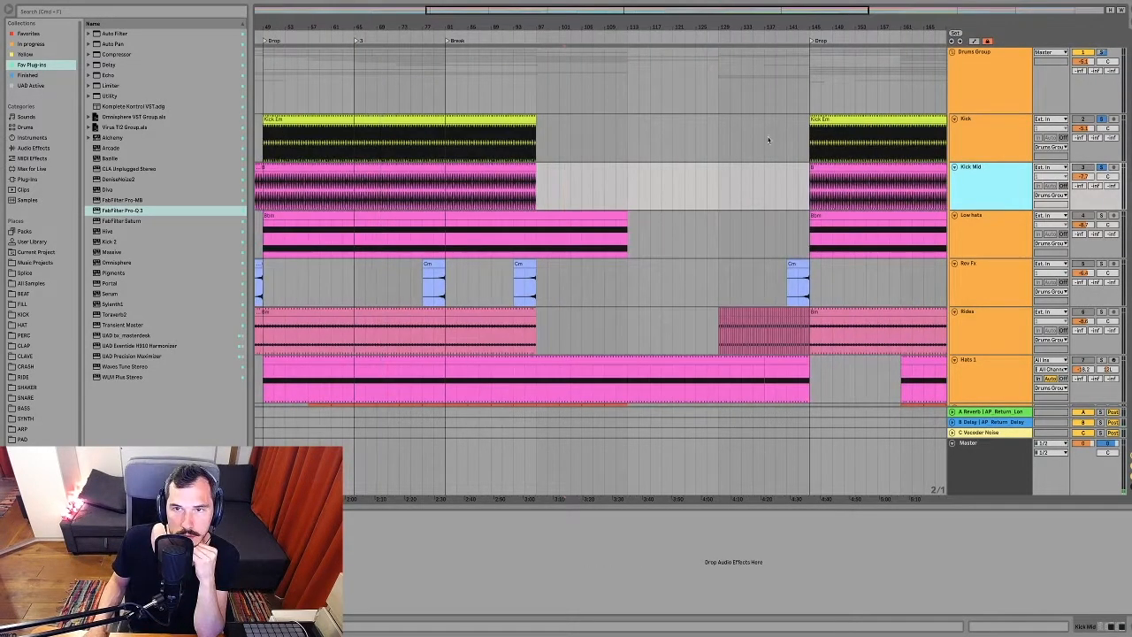
Examine the waveforms and clip starts of Kick, Kick Mid and Low hats closely at the second Drop.
scroll(765, 139, right, 2)
scroll(749, 140, right, 5)
drag(597, 28, 597, 177)
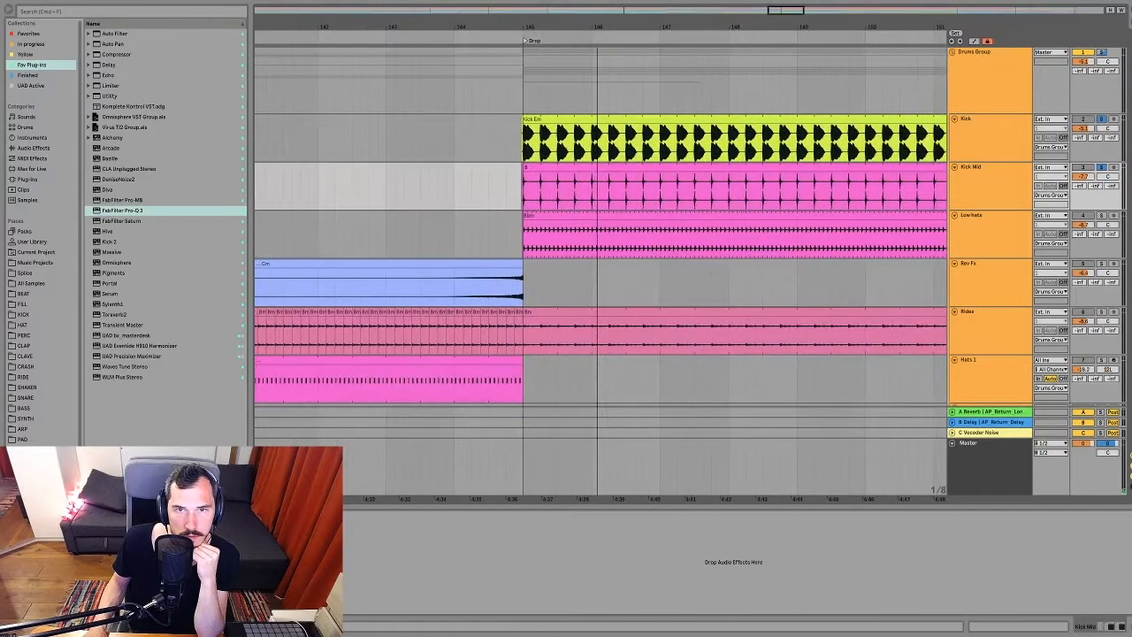
drag(554, 28, 488, 68)
drag(423, 28, 457, 180)
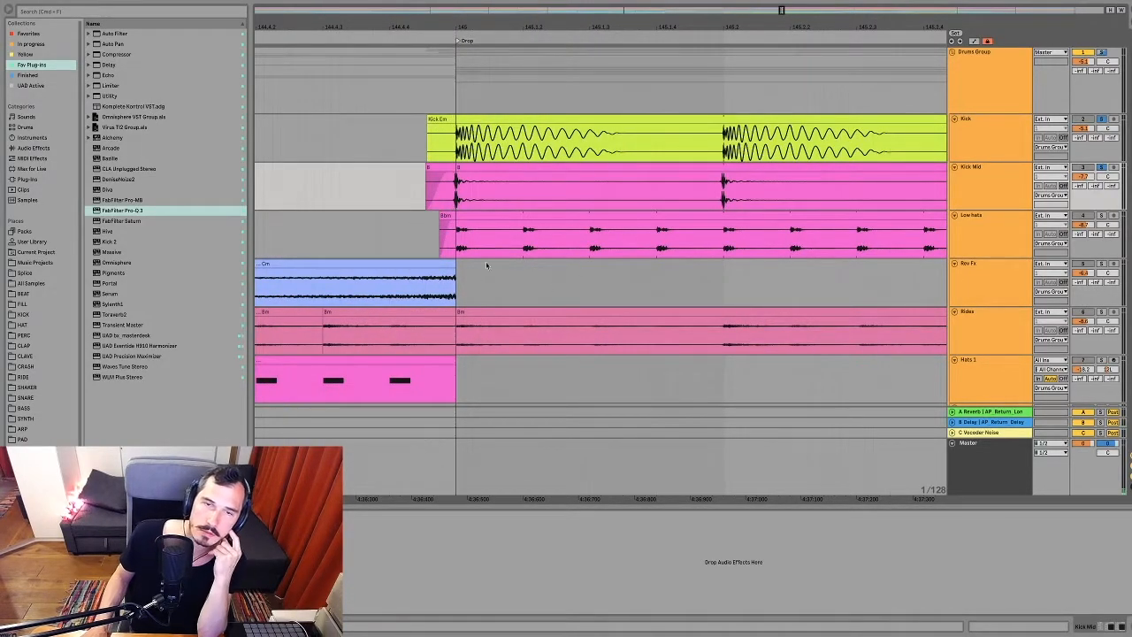
Highlight the silent Kick section between bar 97 and the second Drop, and select the Kick Mid track.
mouse_move(459, 26)
mouse_down()
mouse_move(502, 23)
mouse_move(505, 0)
mouse_move(667, 0)
mouse_move(684, 23)
mouse_up()
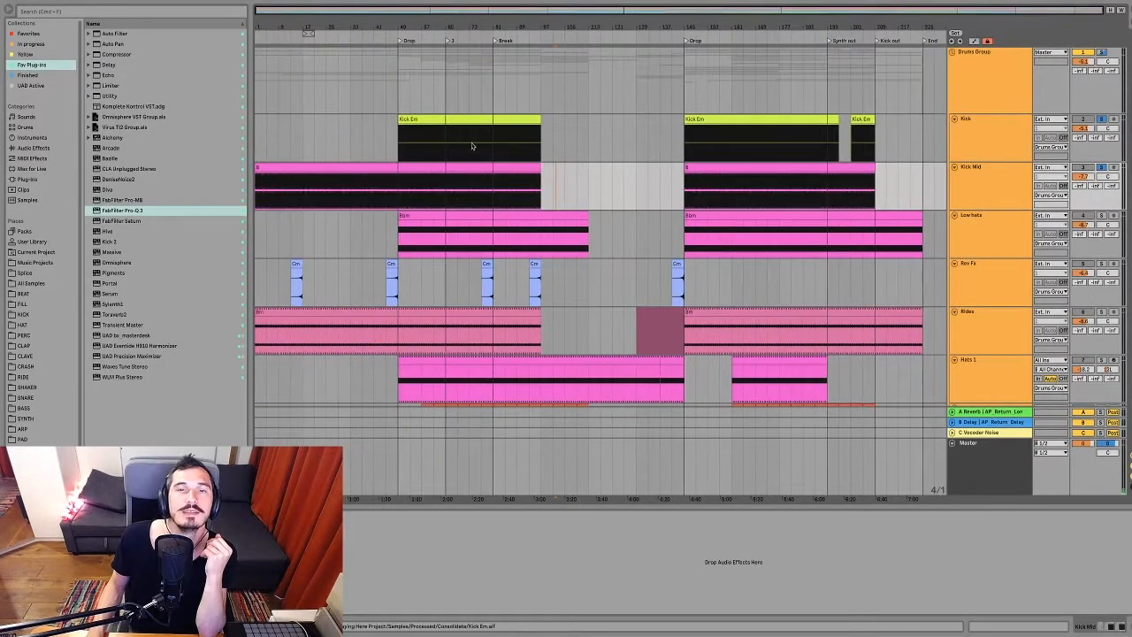
drag(557, 146, 680, 146)
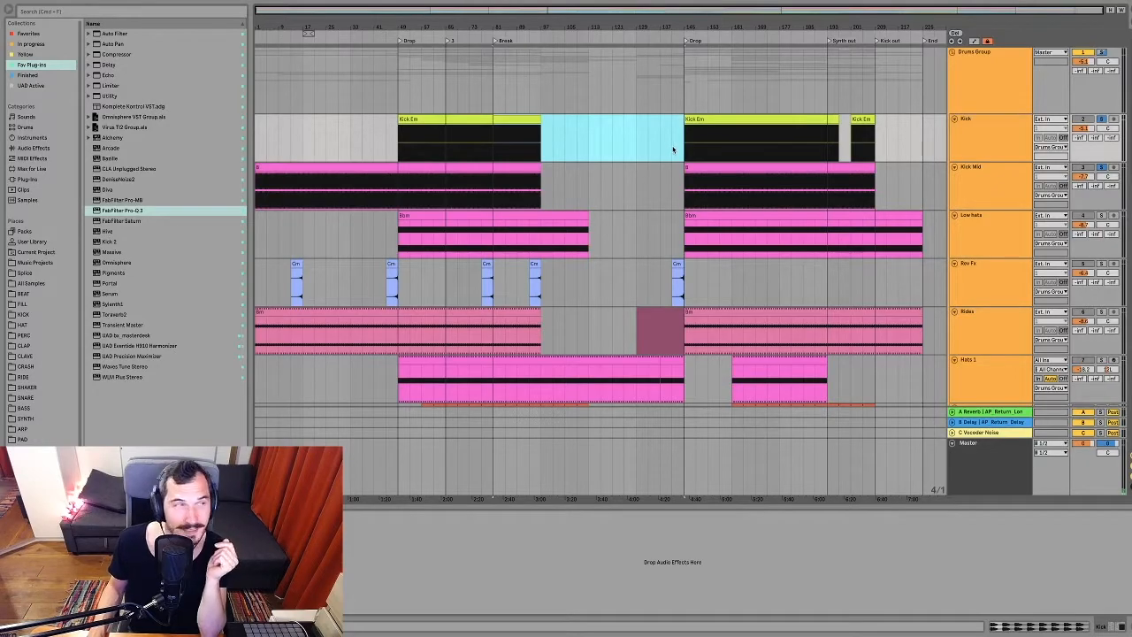
click(650, 161)
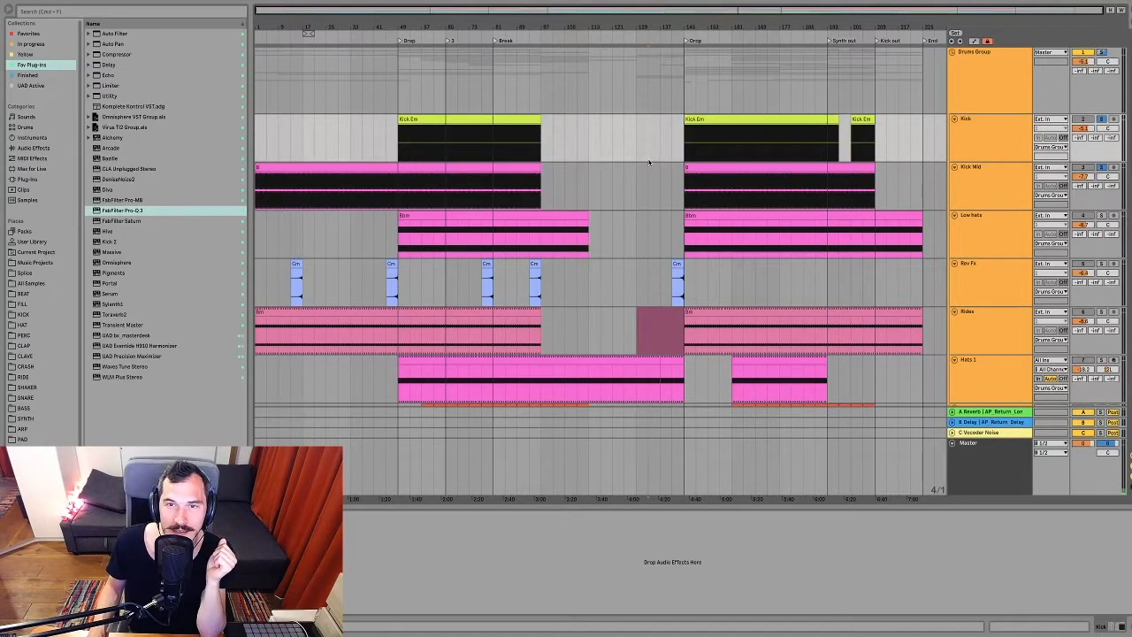
click(998, 179)
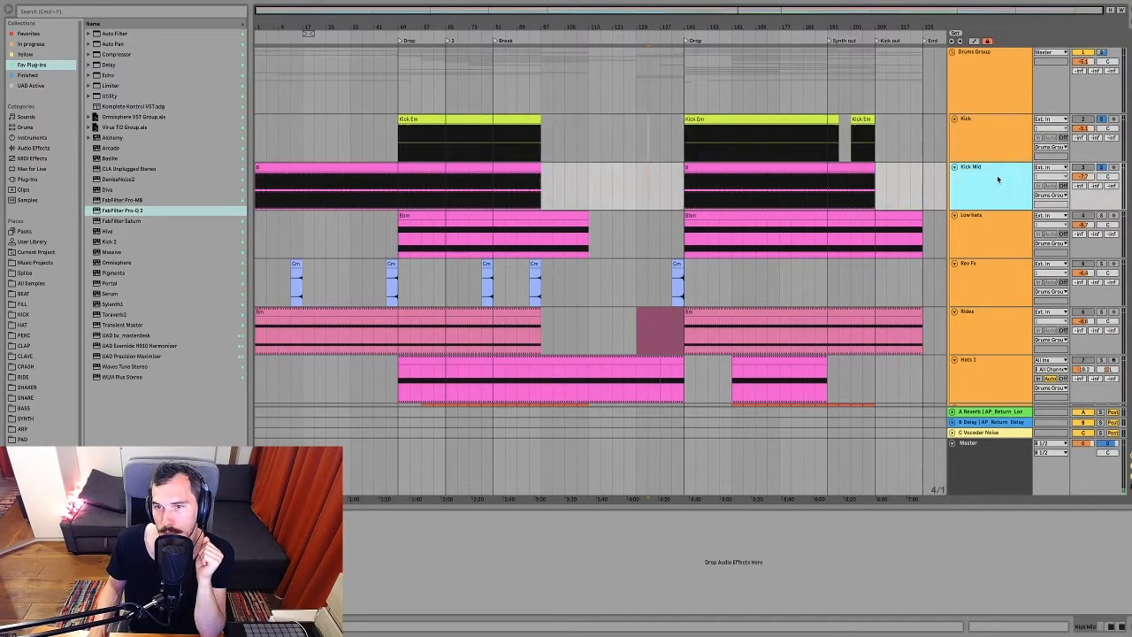
Add a fade-in to the start of the Kick clip at the second Drop, ending before the first hit, and inspect the transient.
click(662, 143)
drag(688, 28, 578, 107)
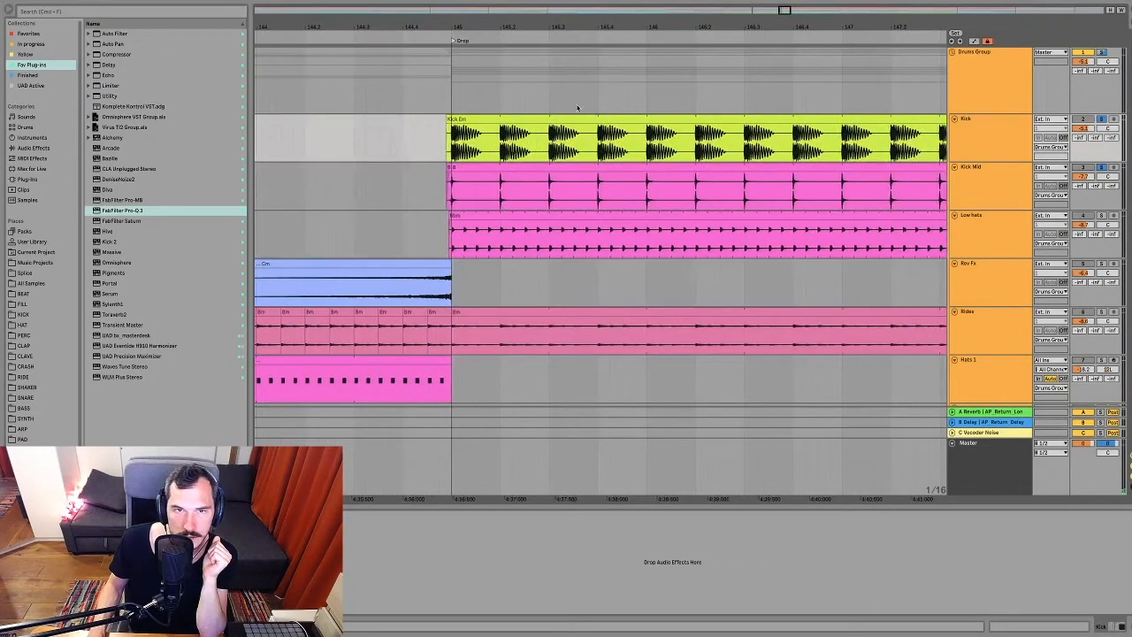
drag(449, 26, 431, 165)
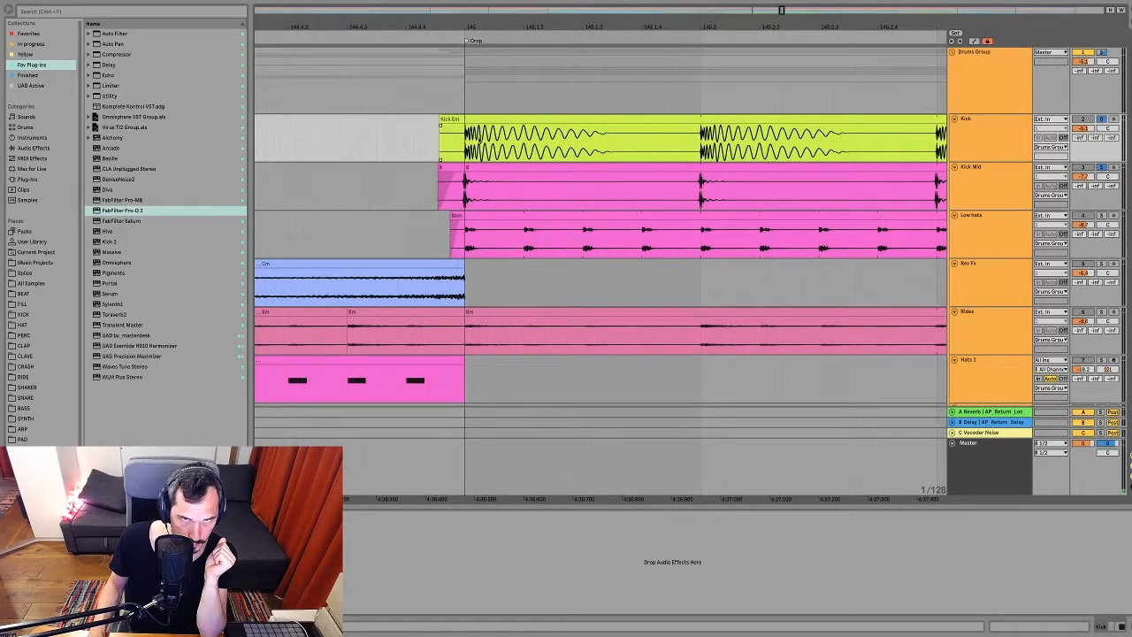
drag(440, 126, 461, 120)
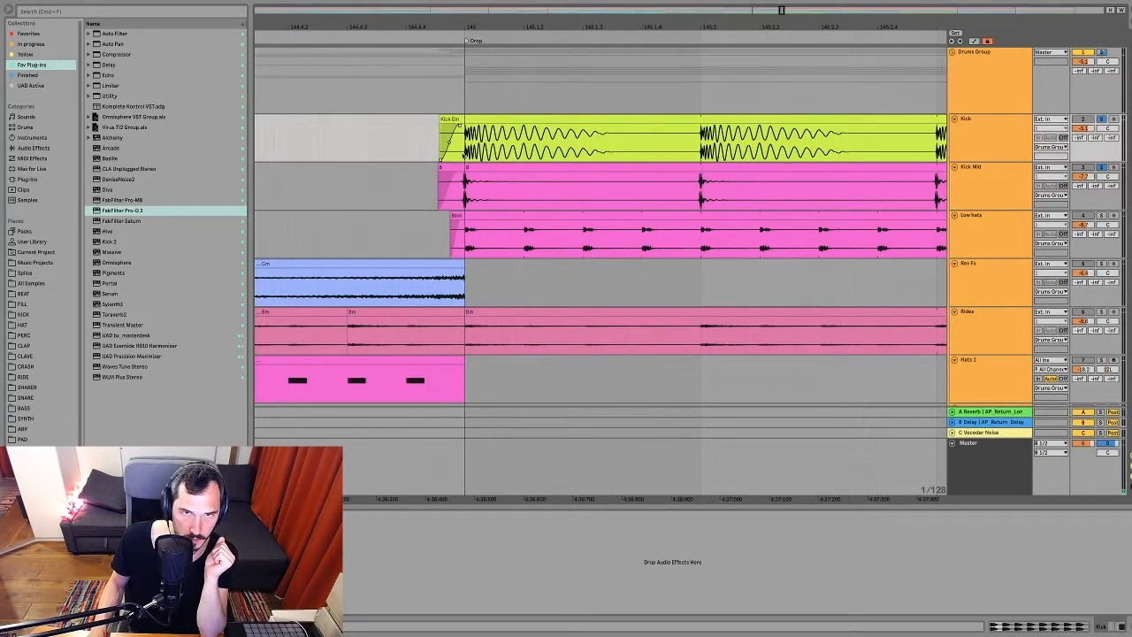
mouse_move(464, 25)
mouse_down()
mouse_move(464, 159)
mouse_move(459, 64)
mouse_up()
mouse_move(448, 25)
mouse_down()
mouse_move(449, 139)
mouse_move(485, 126)
mouse_move(496, 104)
mouse_up()
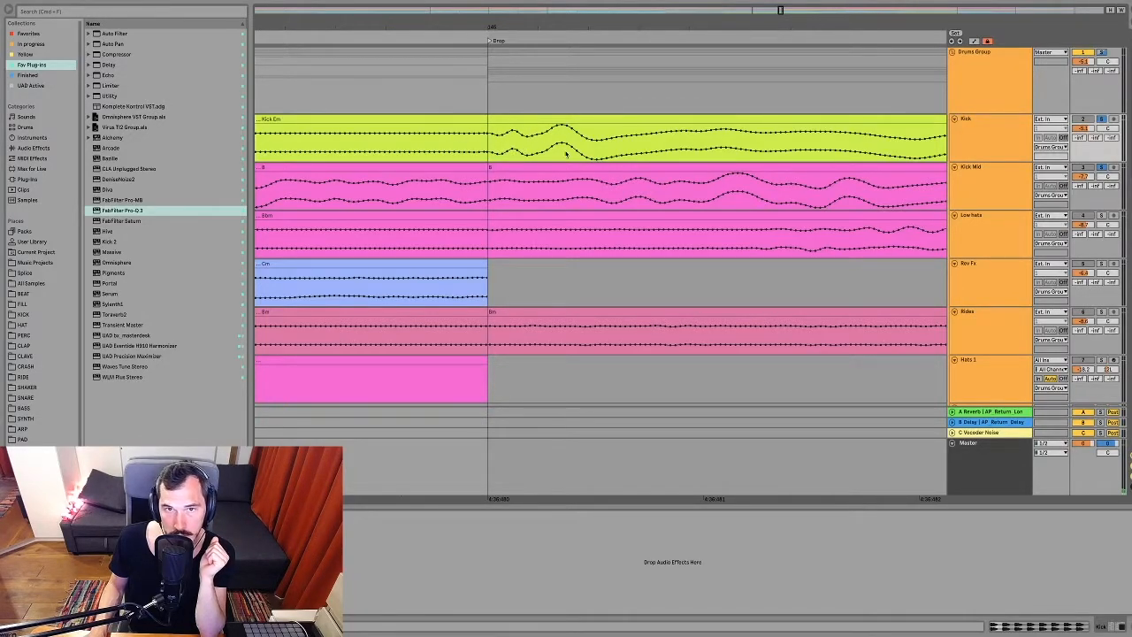
drag(512, 21, 456, 64)
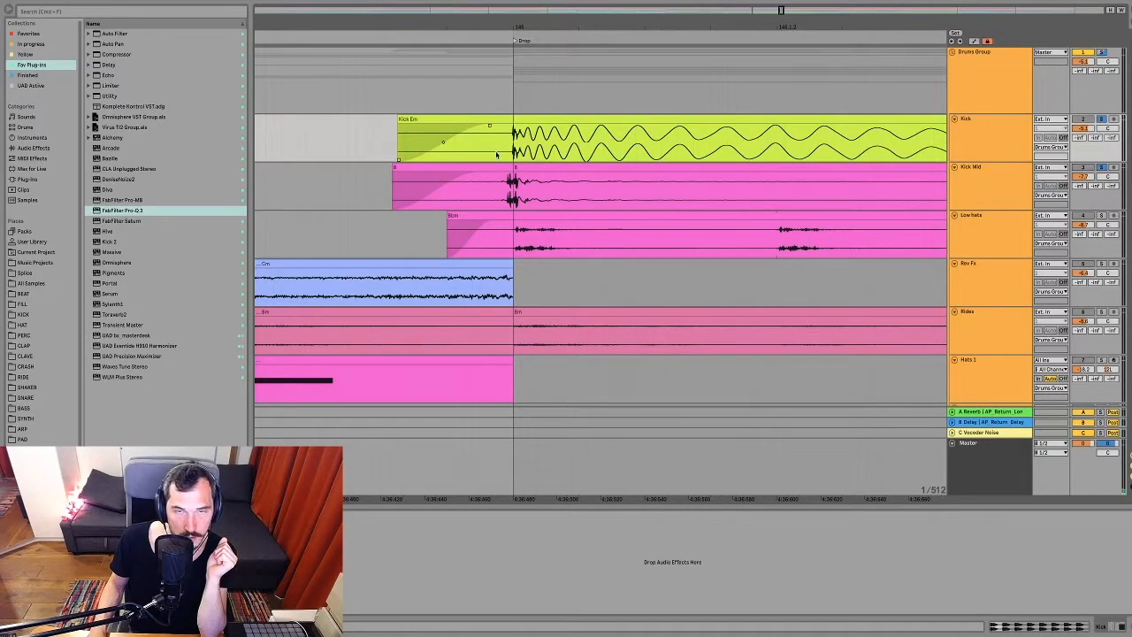
Open the preferences, review the File Folder and Record Warp Launch settings including Create Fades on Clip Edges, and close the window.
drag(517, 24, 518, 36)
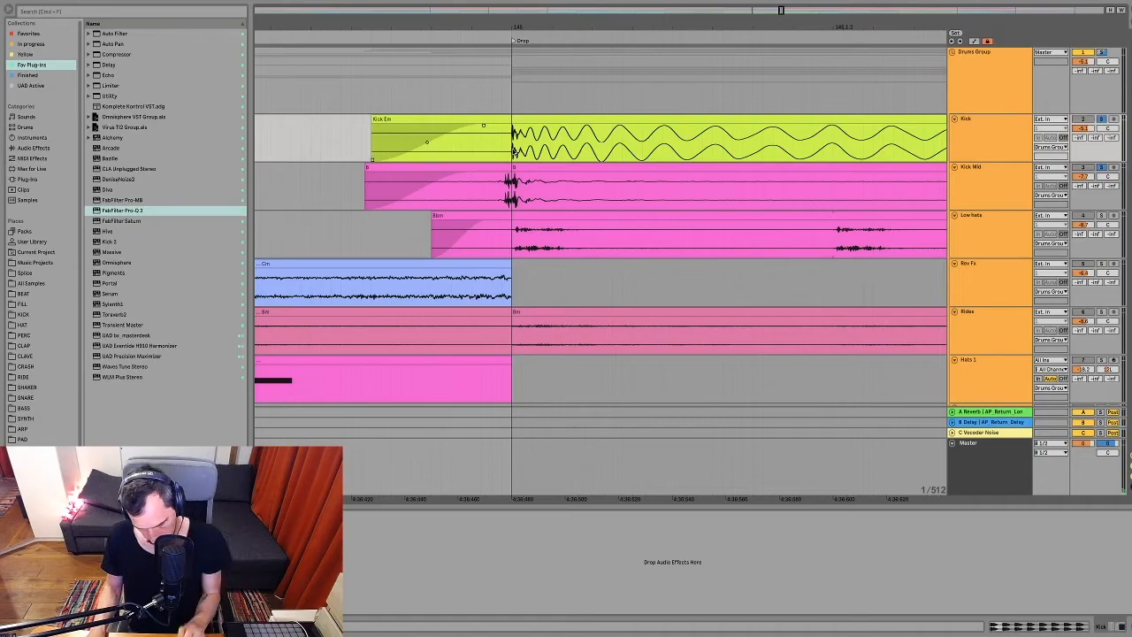
key(super+comma)
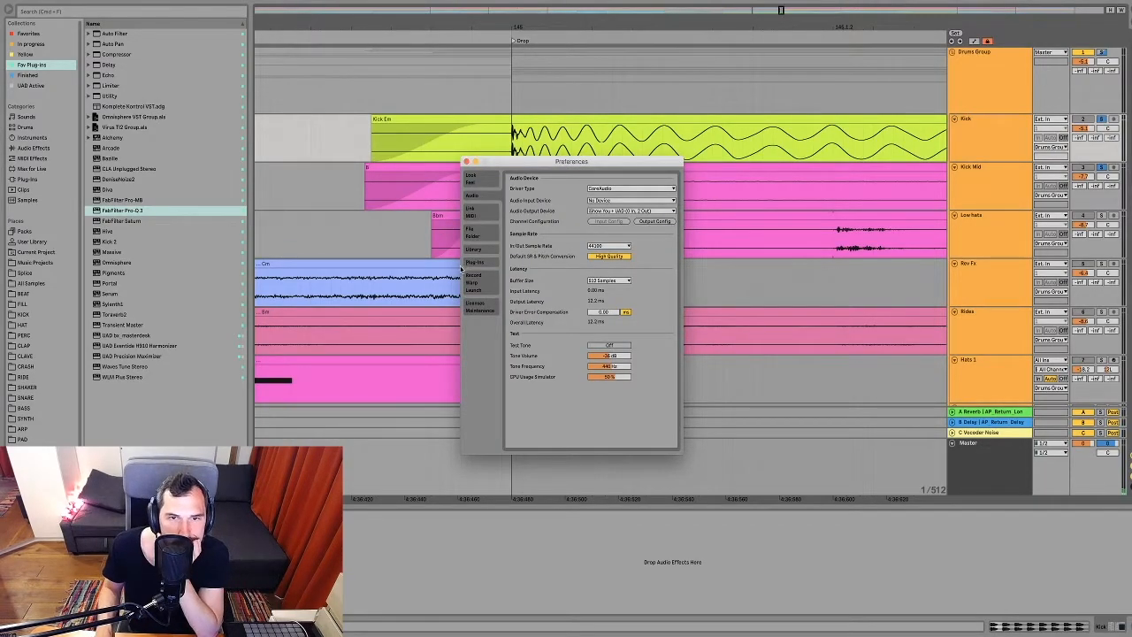
click(480, 234)
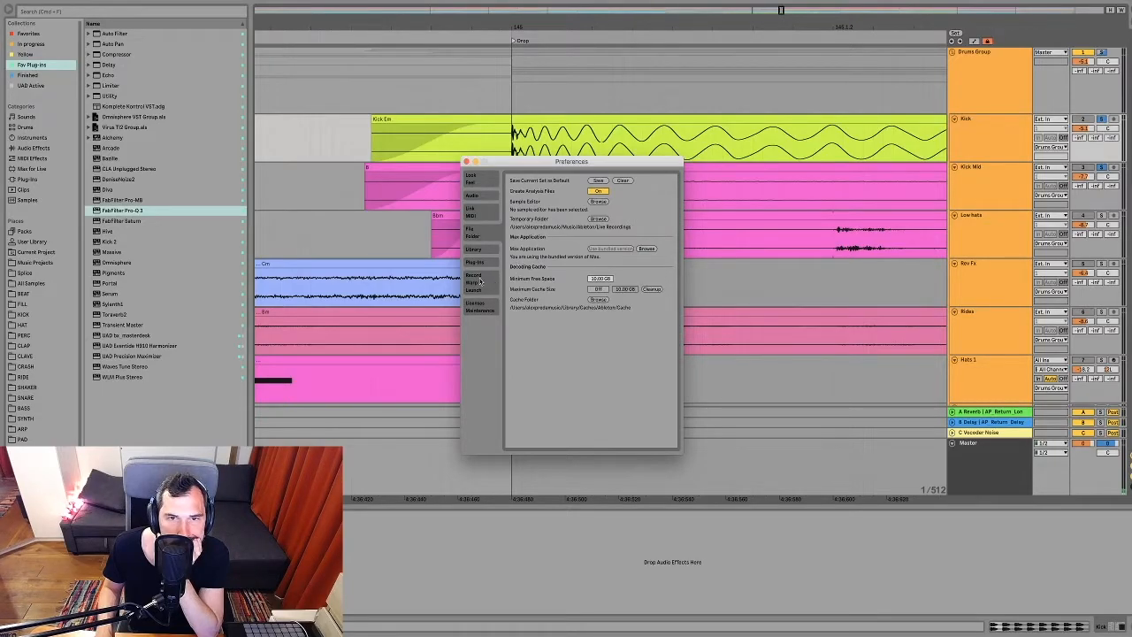
click(479, 284)
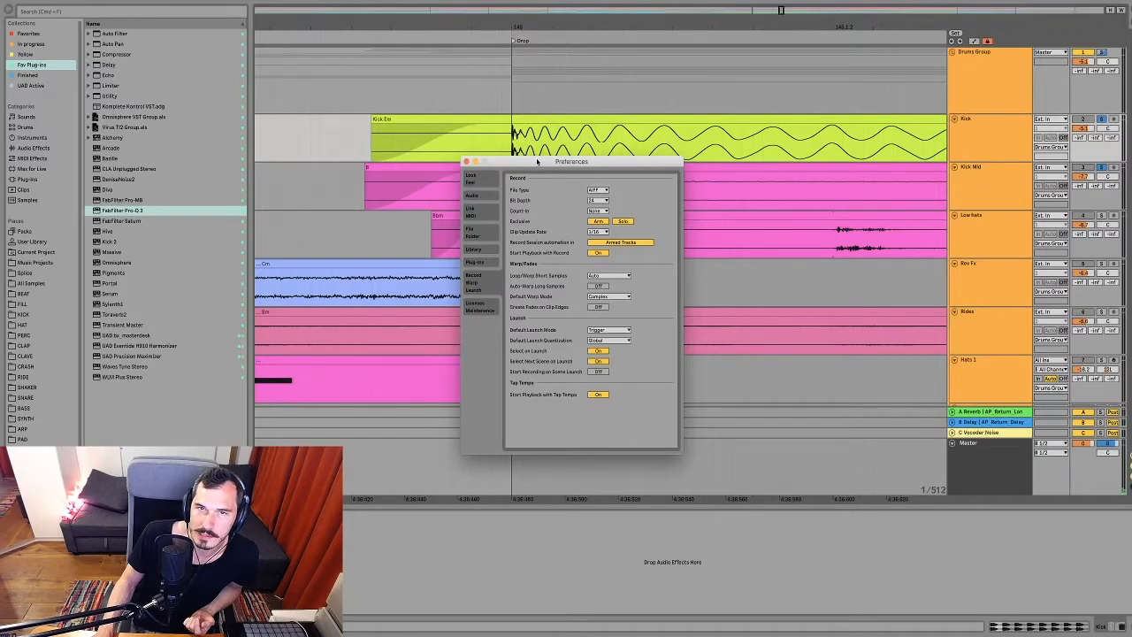
drag(538, 161, 502, 264)
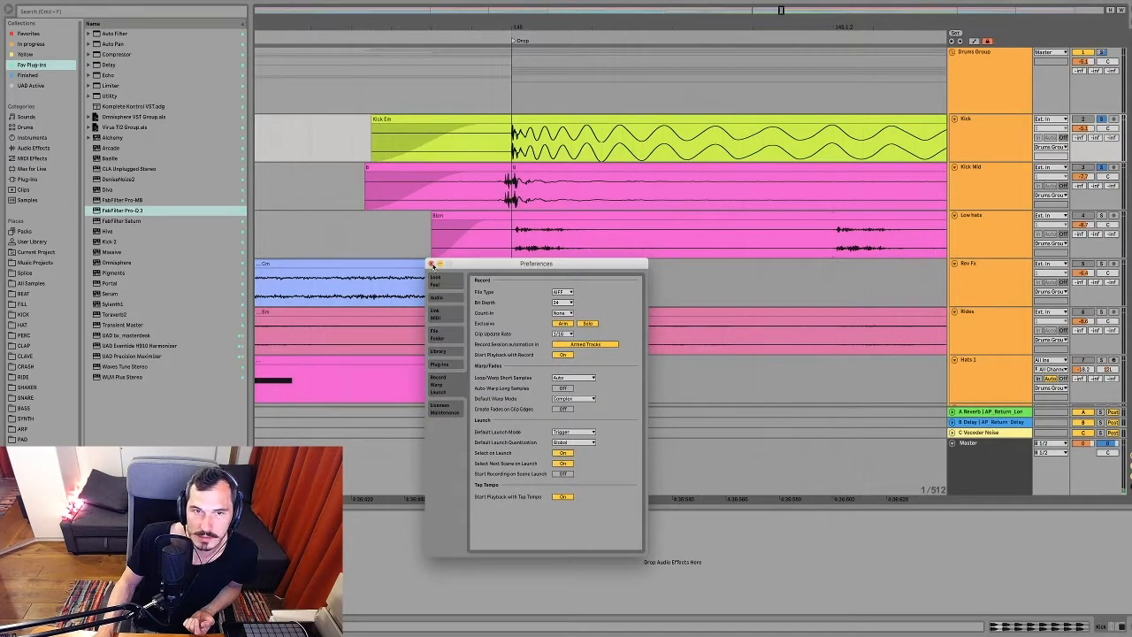
click(432, 263)
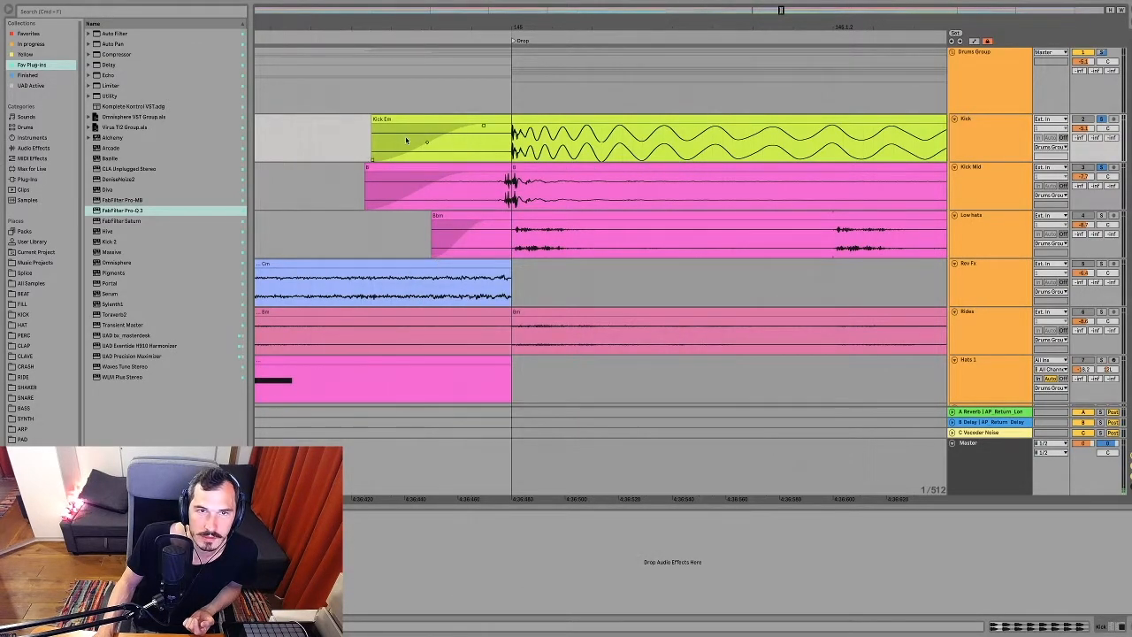
Shorten the fade-in of the Kick clip at the second Drop and trim the clip's start to the Drop marker.
drag(485, 130, 405, 125)
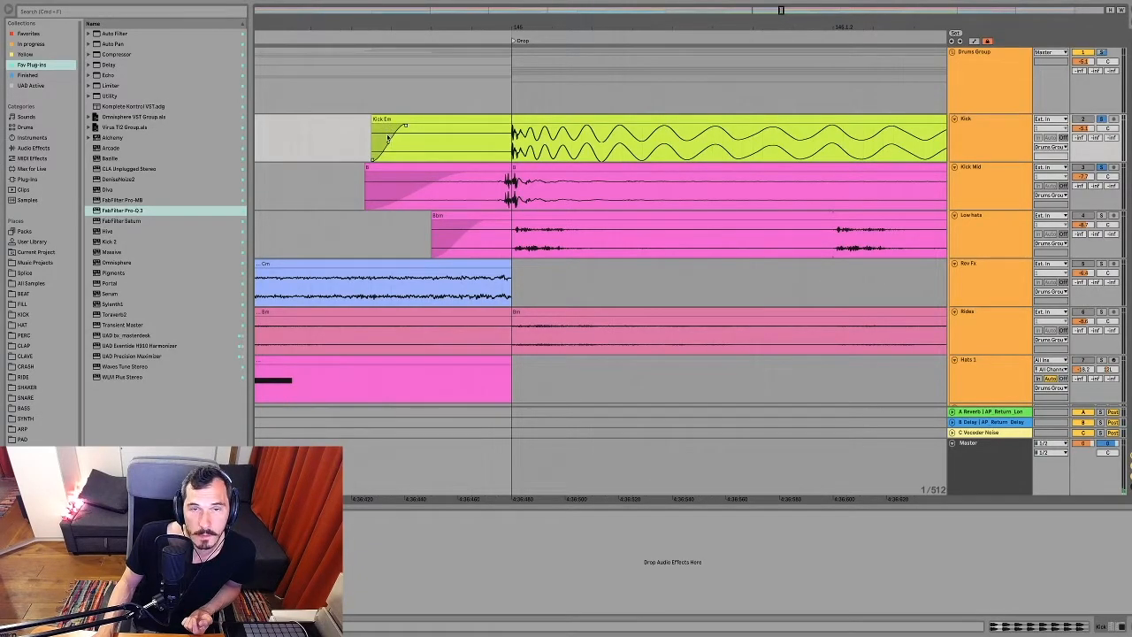
scroll(380, 135, right, 1)
scroll(360, 137, left, 1)
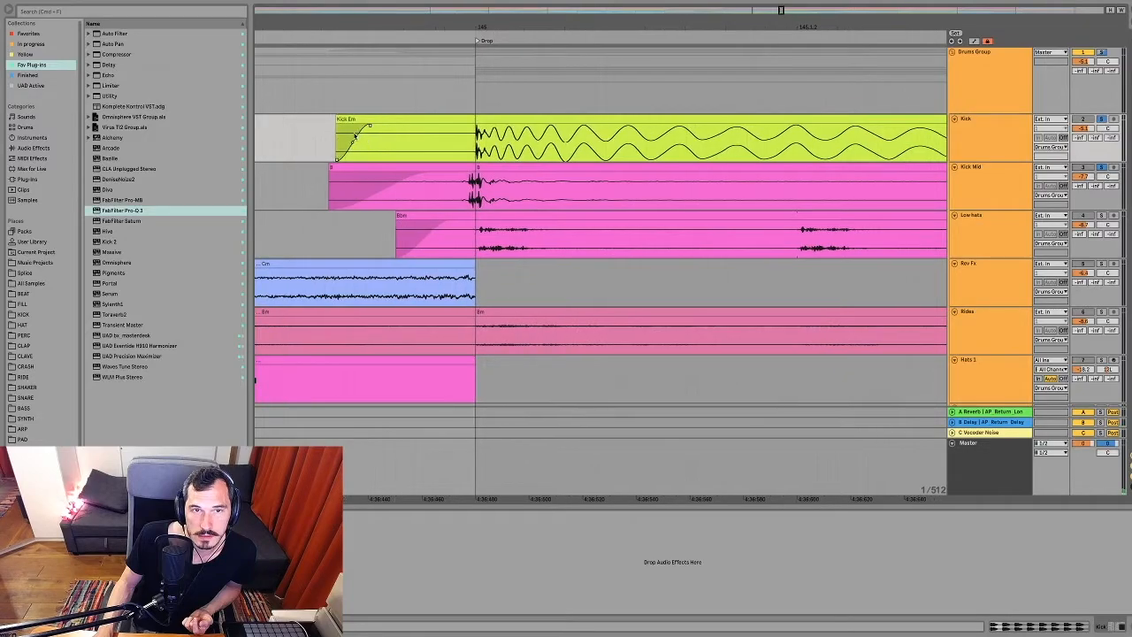
mouse_move(402, 128)
mouse_down()
mouse_move(428, 128)
mouse_move(355, 142)
mouse_move(422, 131)
mouse_move(504, 150)
mouse_up()
click(372, 122)
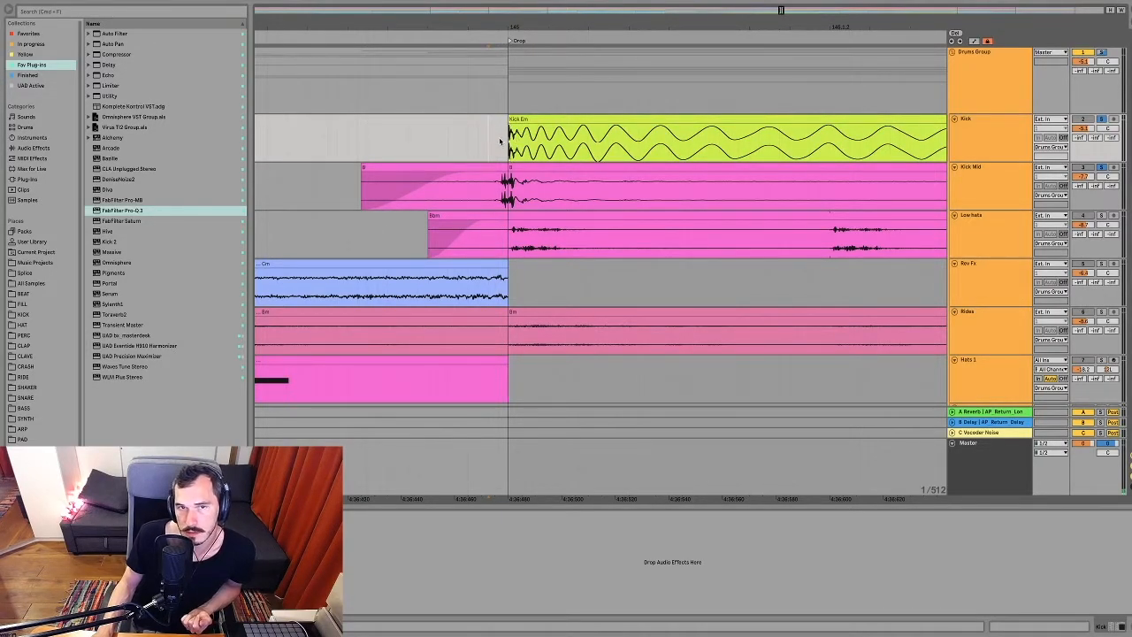
Inspect the trimmed Kick transient closely and extend the clip's start slightly ahead of the second Drop.
drag(510, 18, 499, 79)
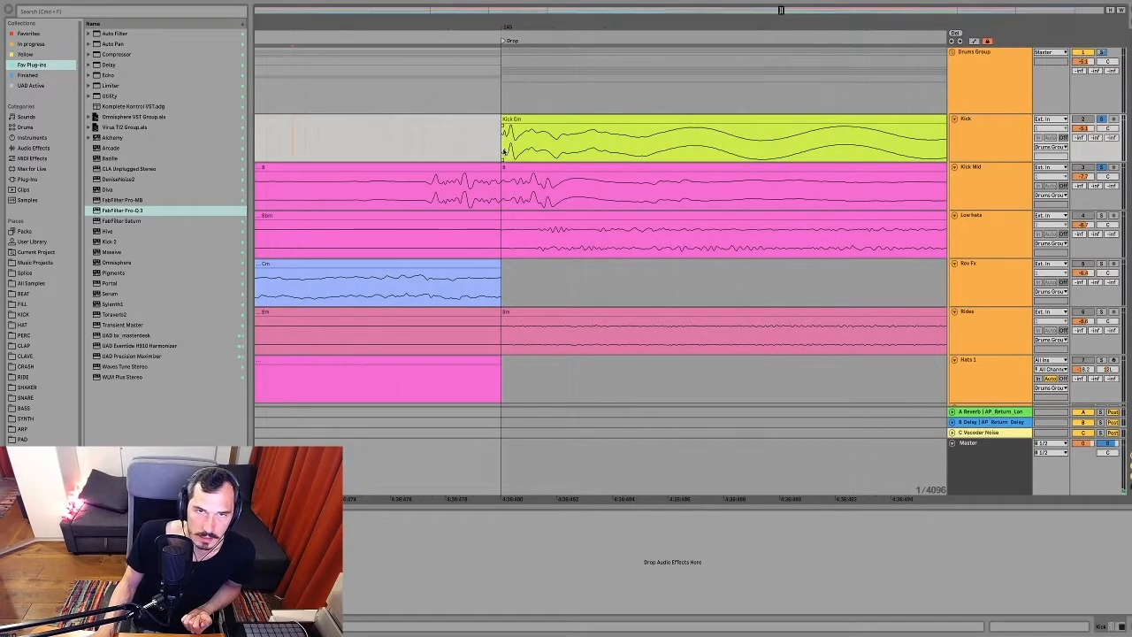
drag(516, 23, 518, 4)
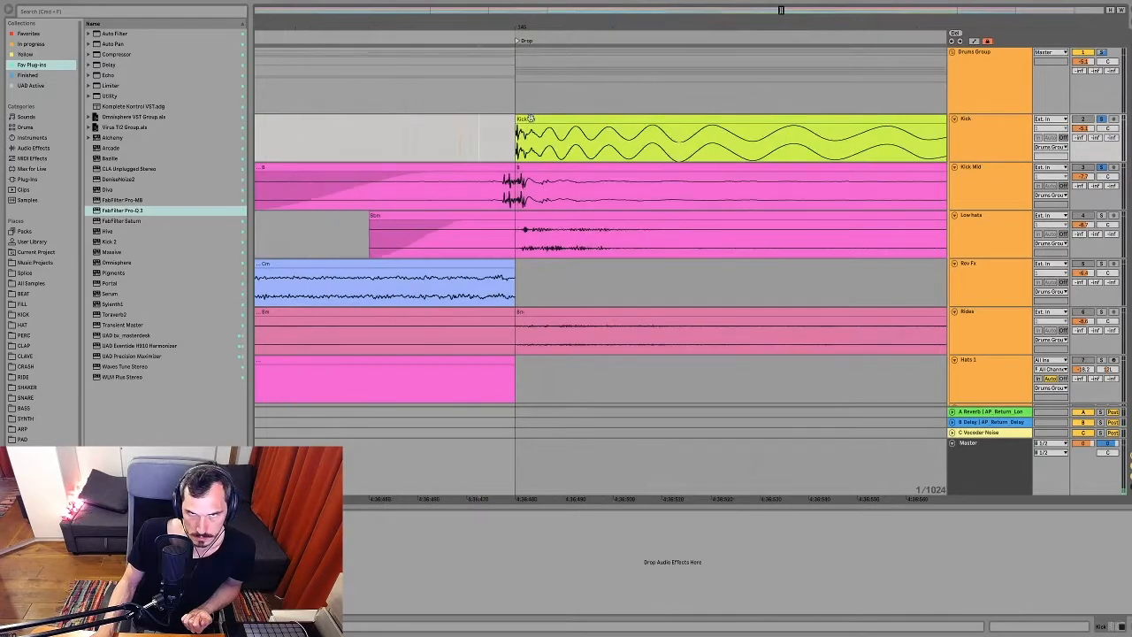
drag(516, 120, 483, 129)
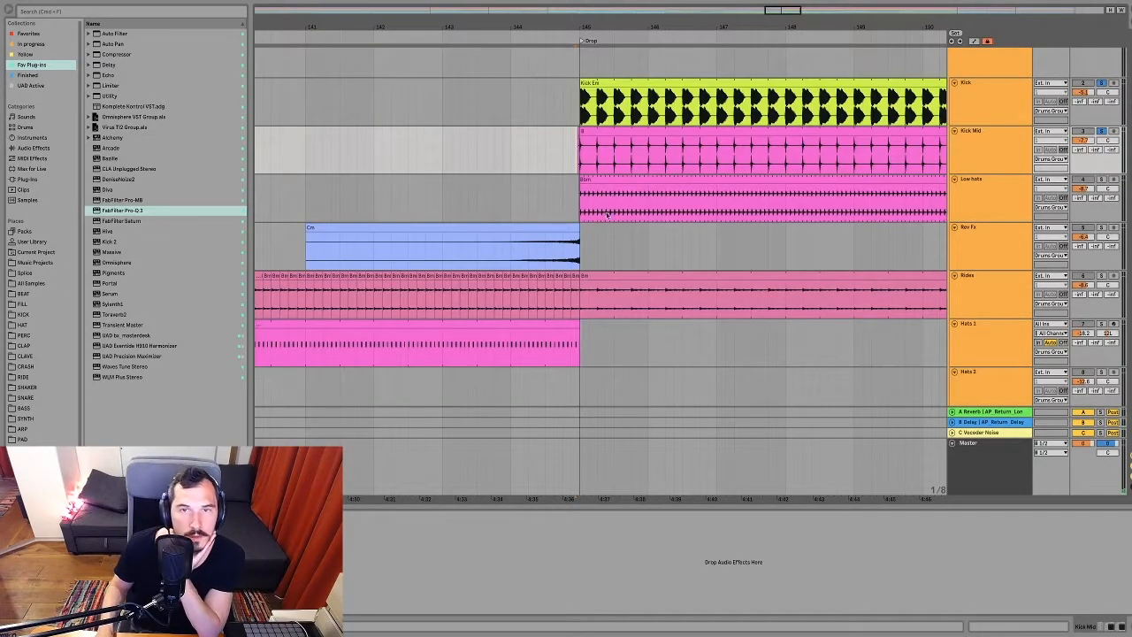
Select the Kick Mid clip at the second Drop and compare its transients with the Kick hits above.
click(608, 131)
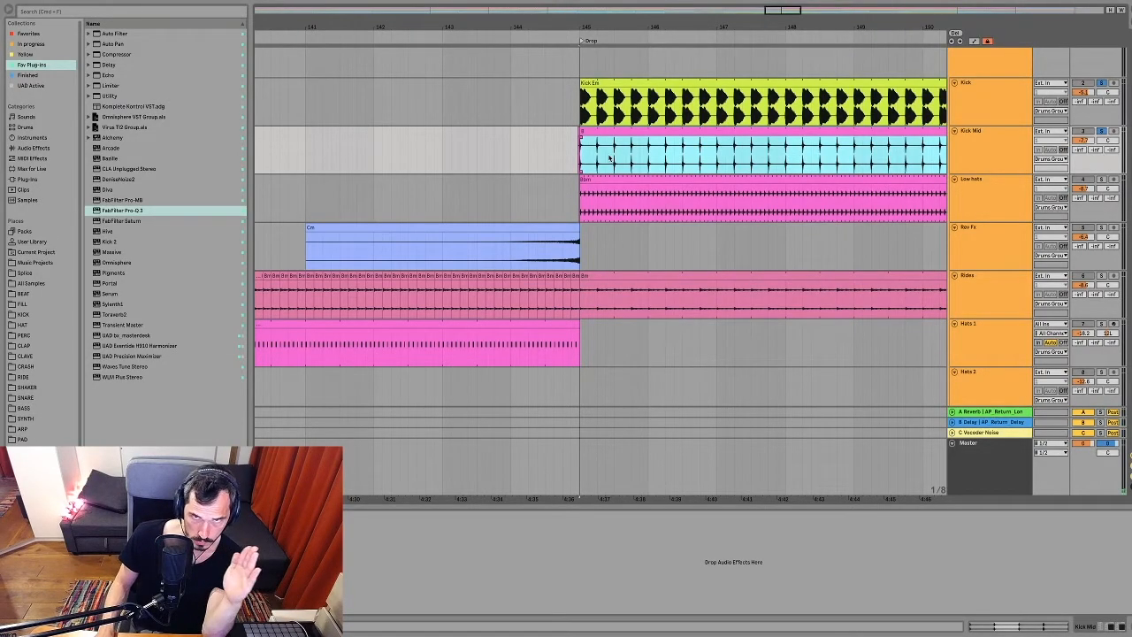
drag(599, 28, 599, 168)
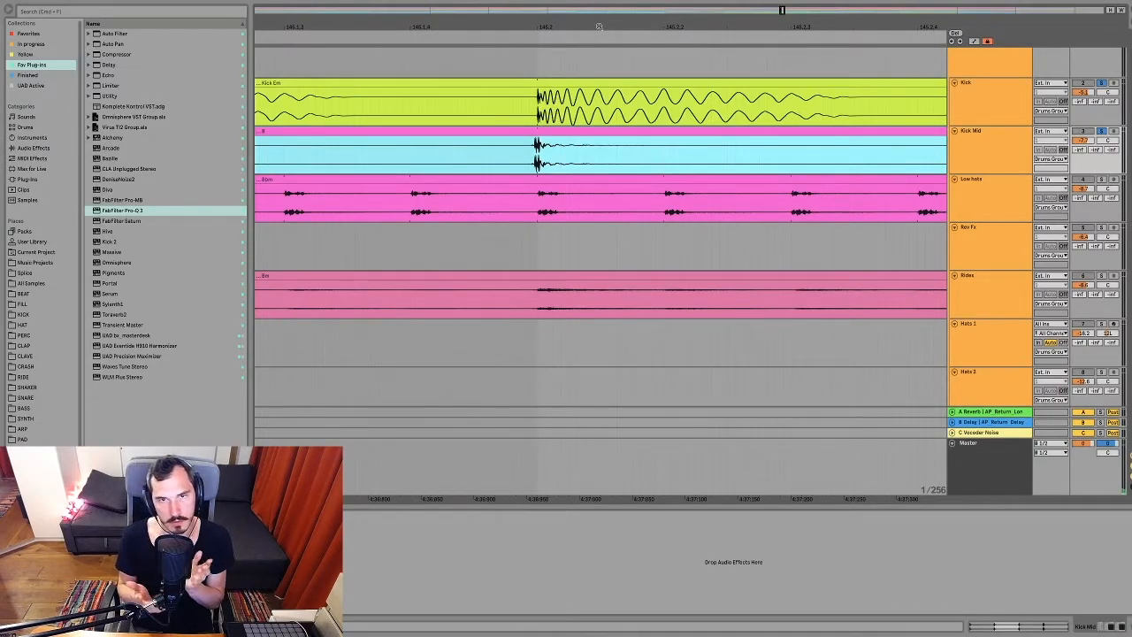
drag(594, 26, 513, 24)
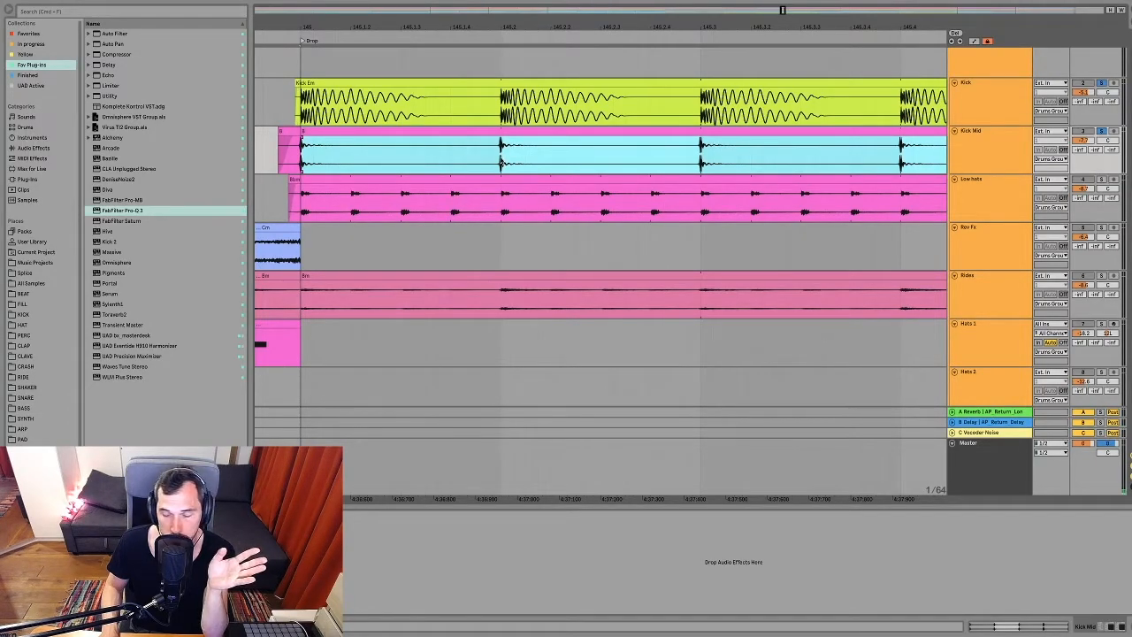
scroll(502, 161, right, 1)
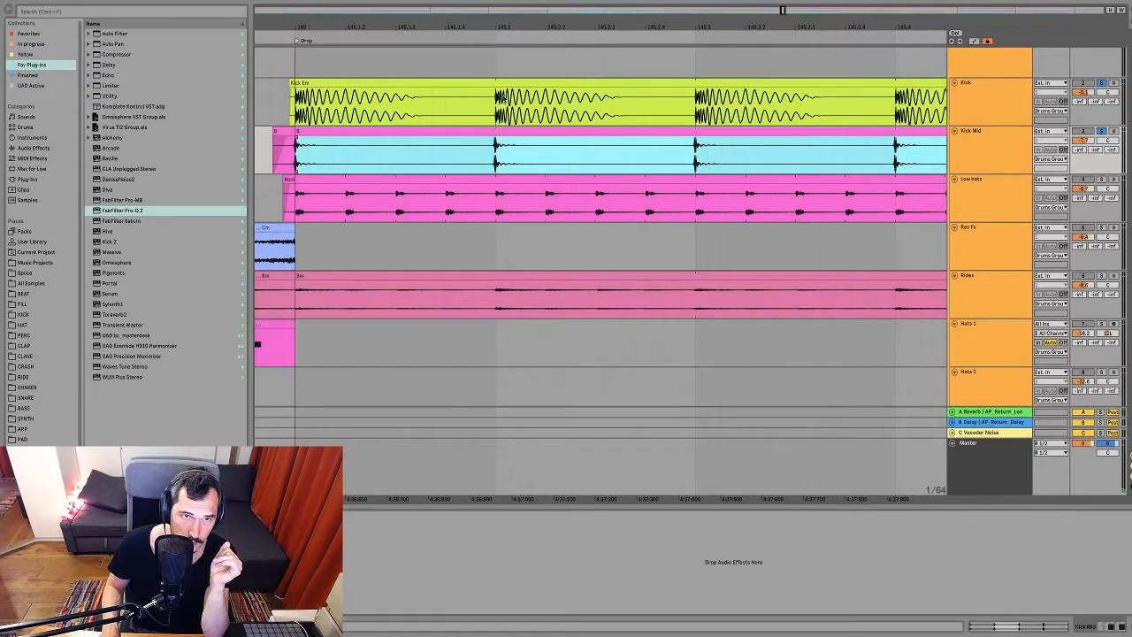
drag(511, 27, 459, 20)
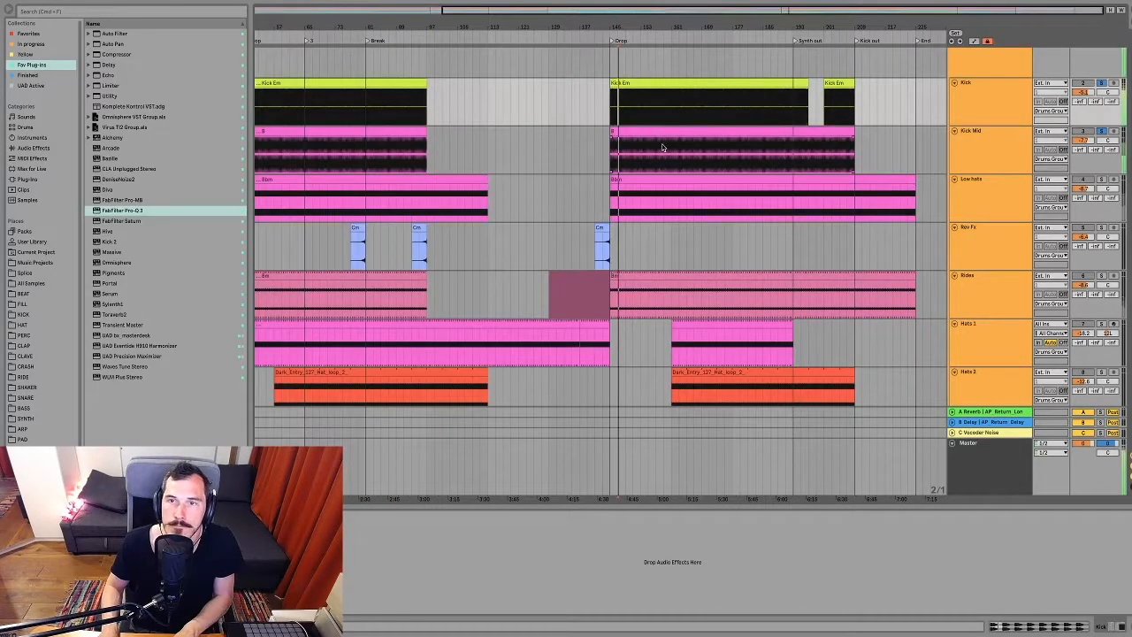
Check the Kick Mid track's frequency spectrum in its FabFilter Pro-Q 3 during playback and close the plug-in window.
click(702, 155)
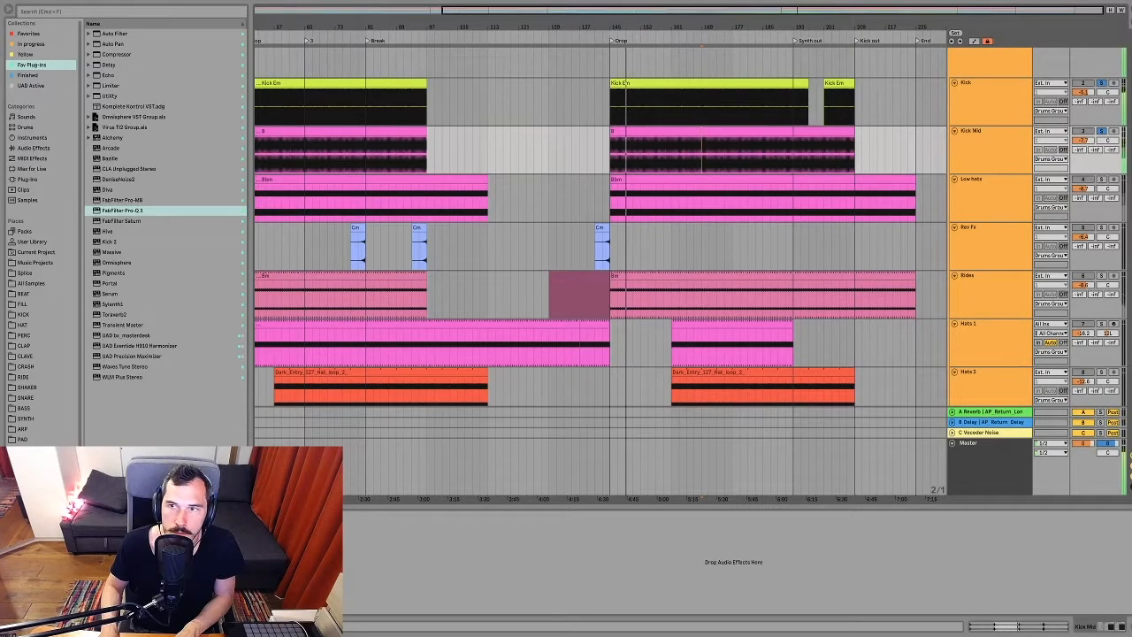
key(alt+super+p)
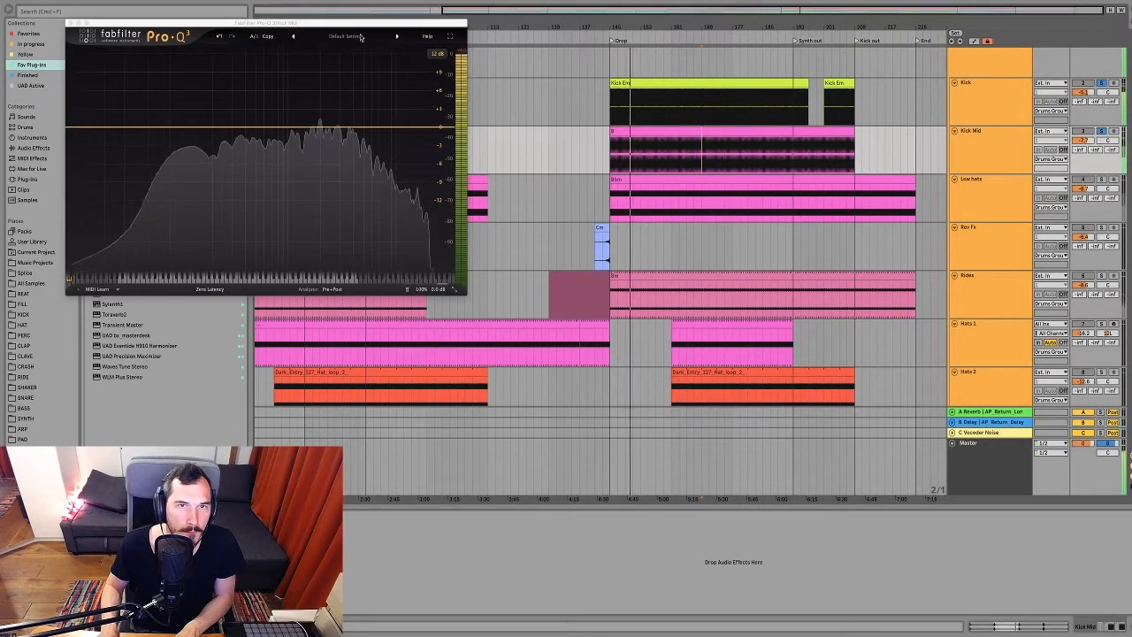
click(74, 20)
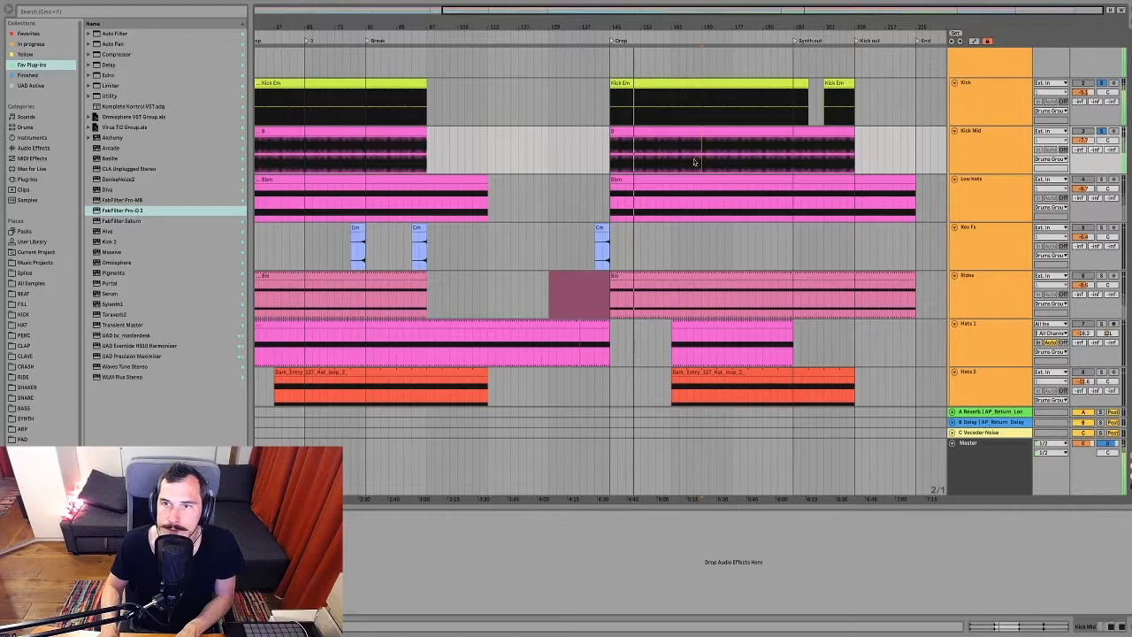
Unsolo Kick and Kick Mid, and deactivate the tracks from Omnisphere Group down to Vox Group, leaving the Drums Group expanded.
drag(767, 14, 768, 2)
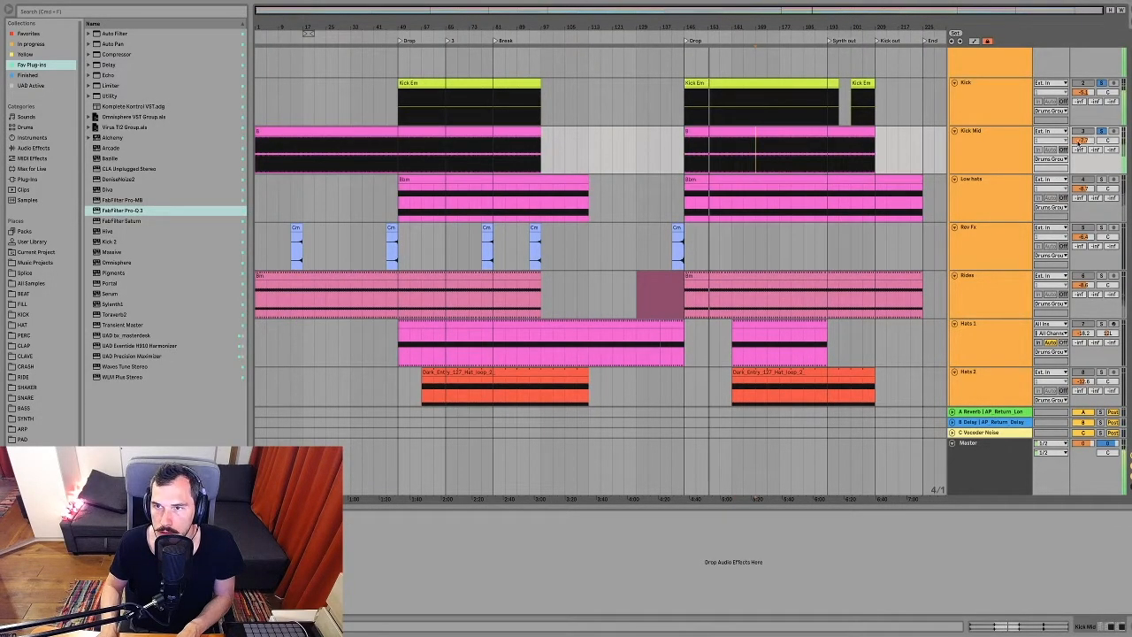
scroll(1021, 148, up, 2)
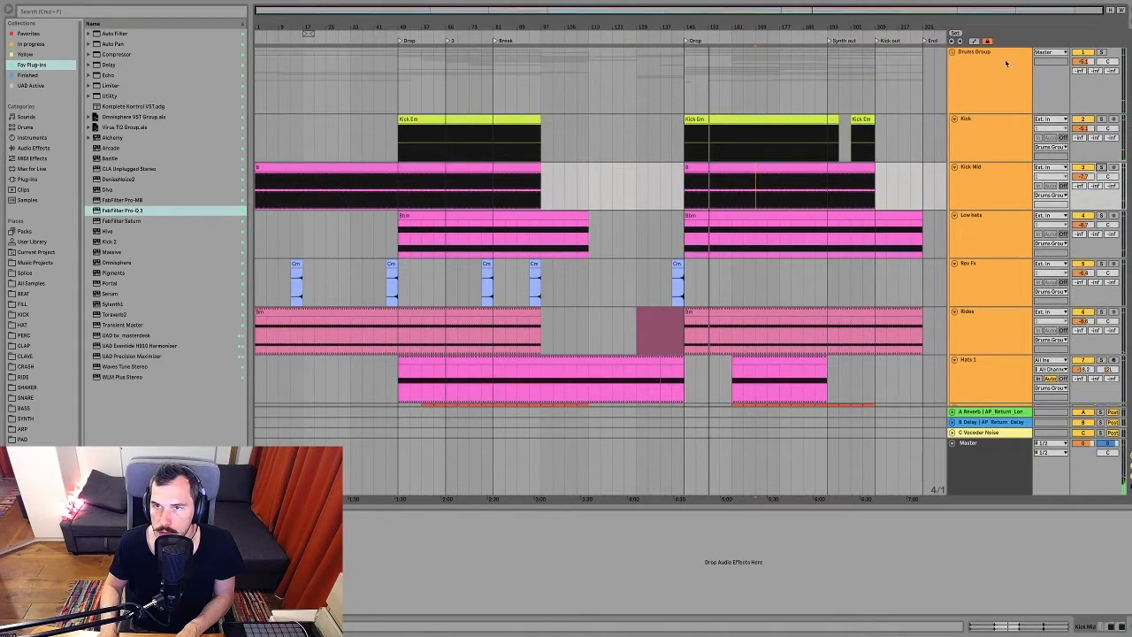
click(953, 53)
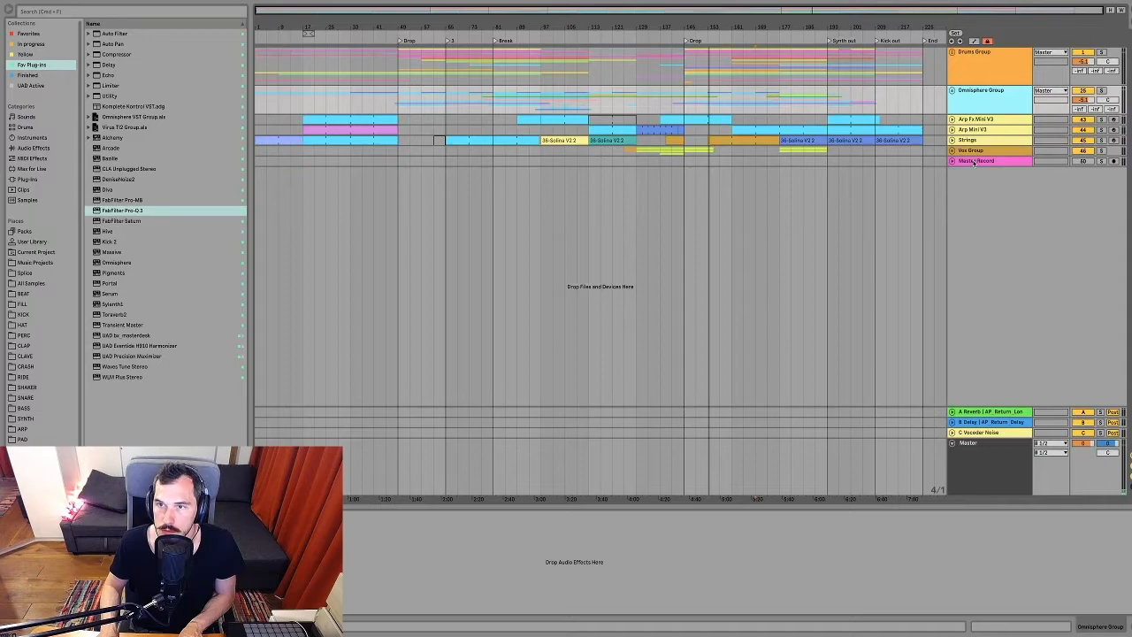
click(981, 152)
click(1084, 151)
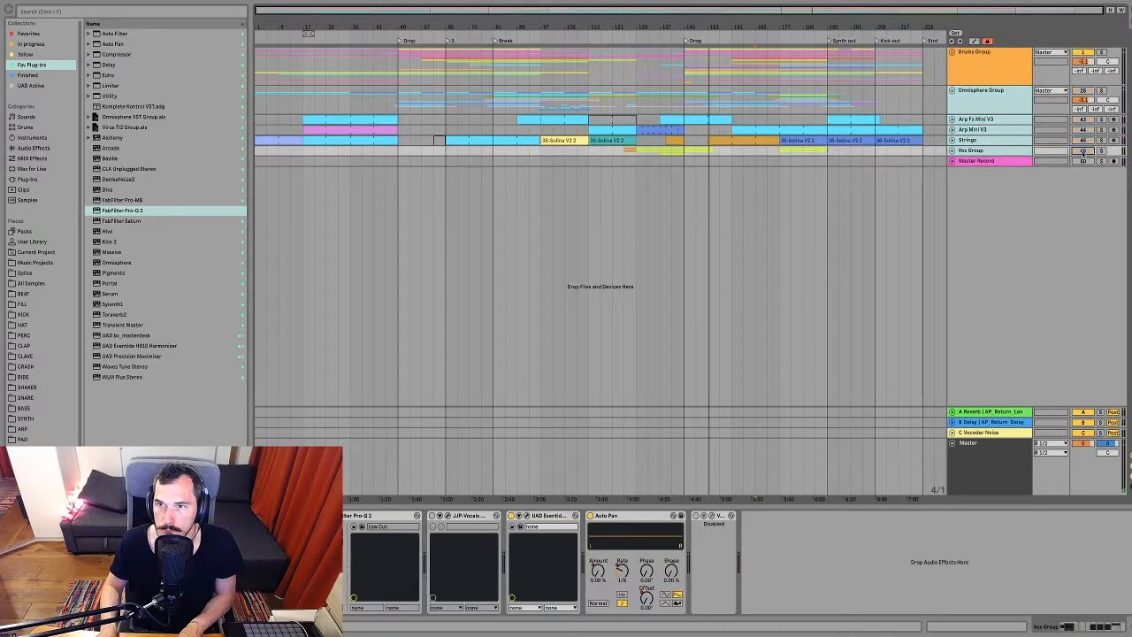
click(1010, 69)
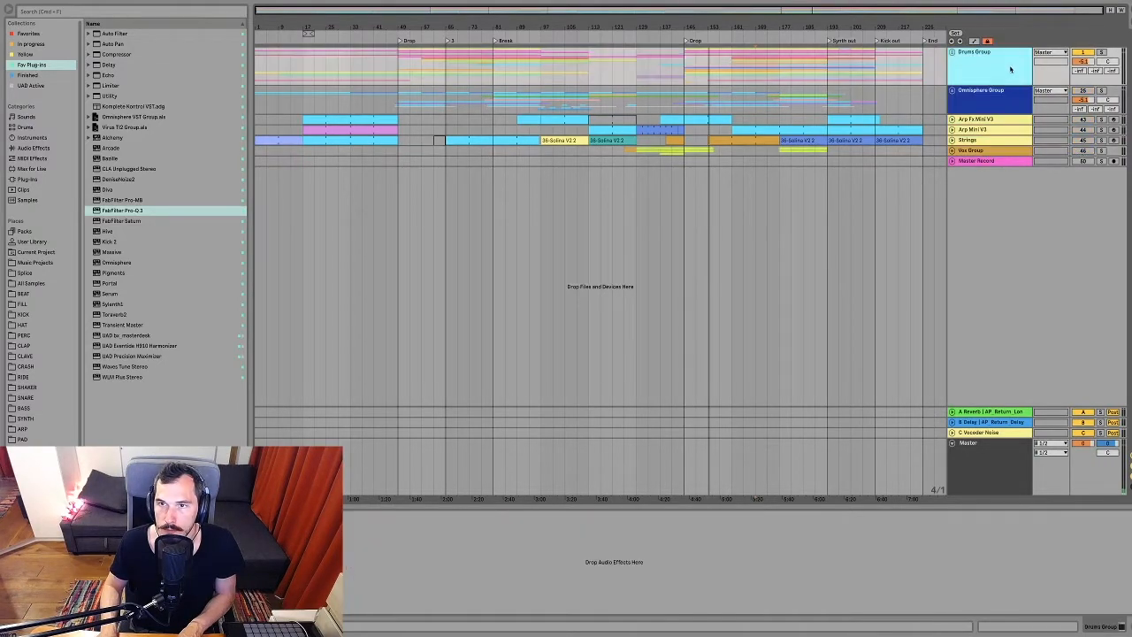
click(953, 53)
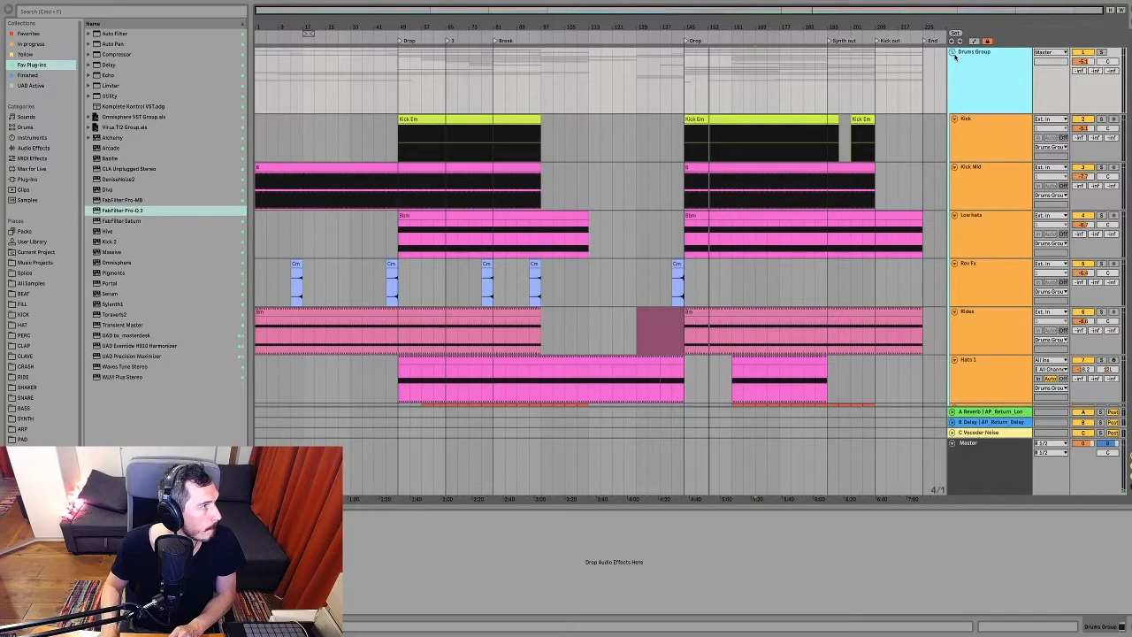
Focus on the second Drop in the Drums Group and solo the Low hats track for listening.
click(696, 96)
mouse_move(753, 28)
mouse_down()
mouse_move(753, 89)
mouse_move(581, 90)
mouse_up()
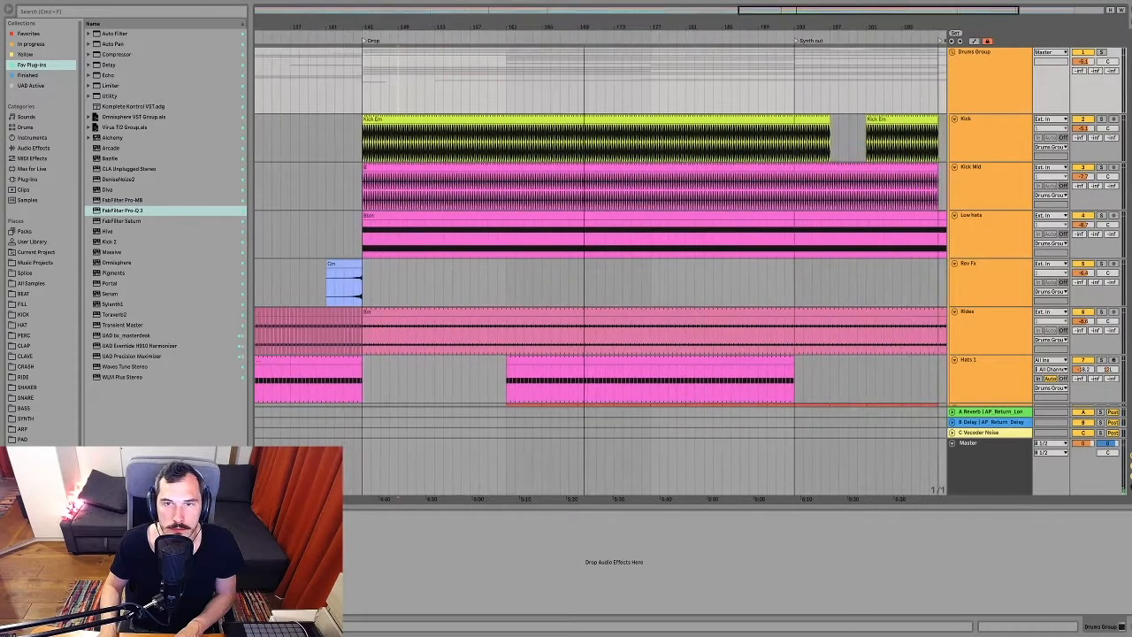
click(1119, 247)
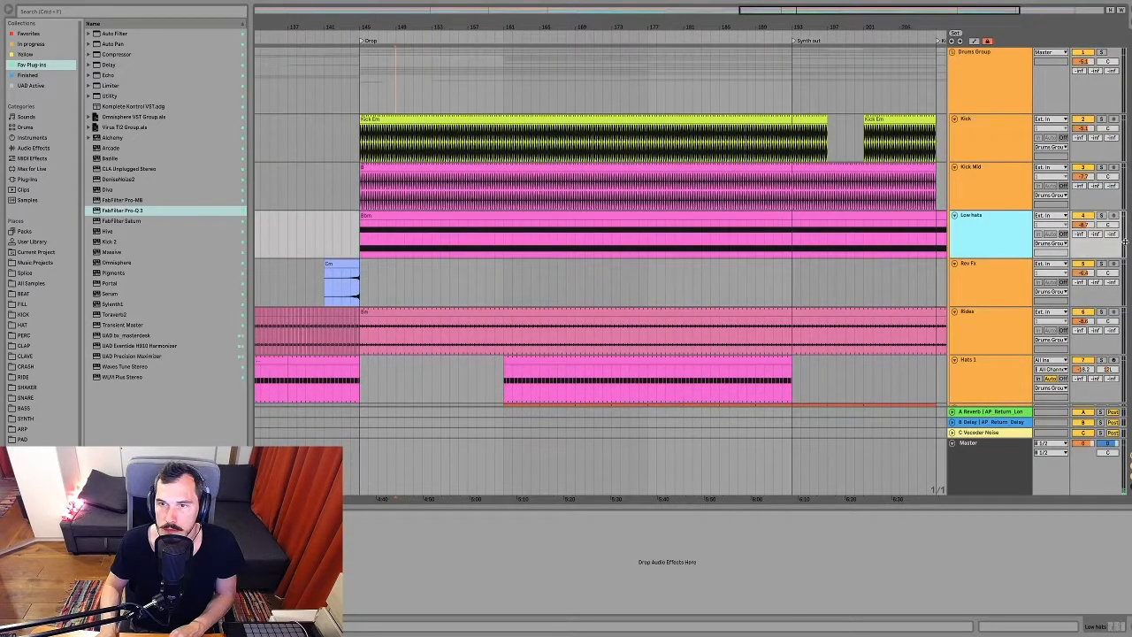
click(1101, 215)
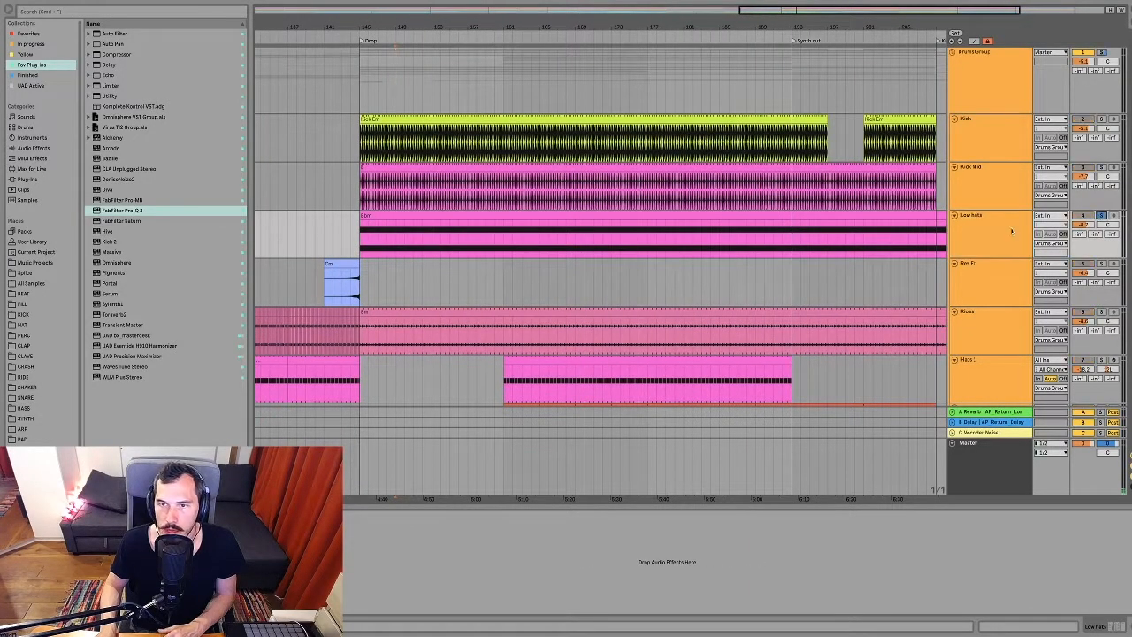
Open the Low hats clip from the second Drop in detail, examine its sample waveform and settings, and hide the detail view.
click(385, 217)
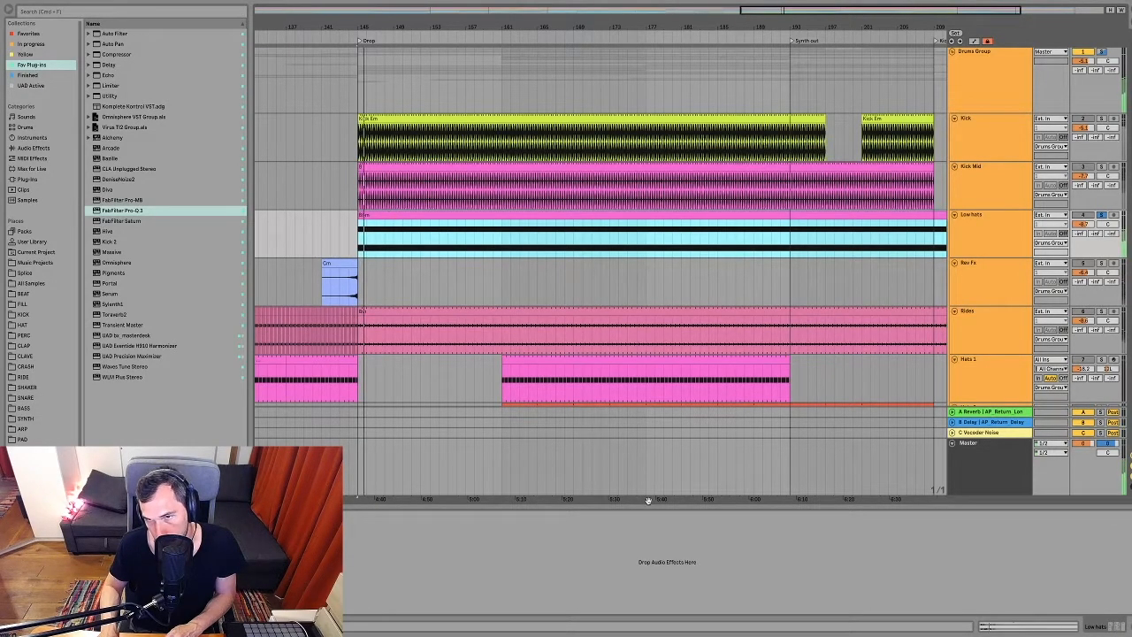
click(1019, 630)
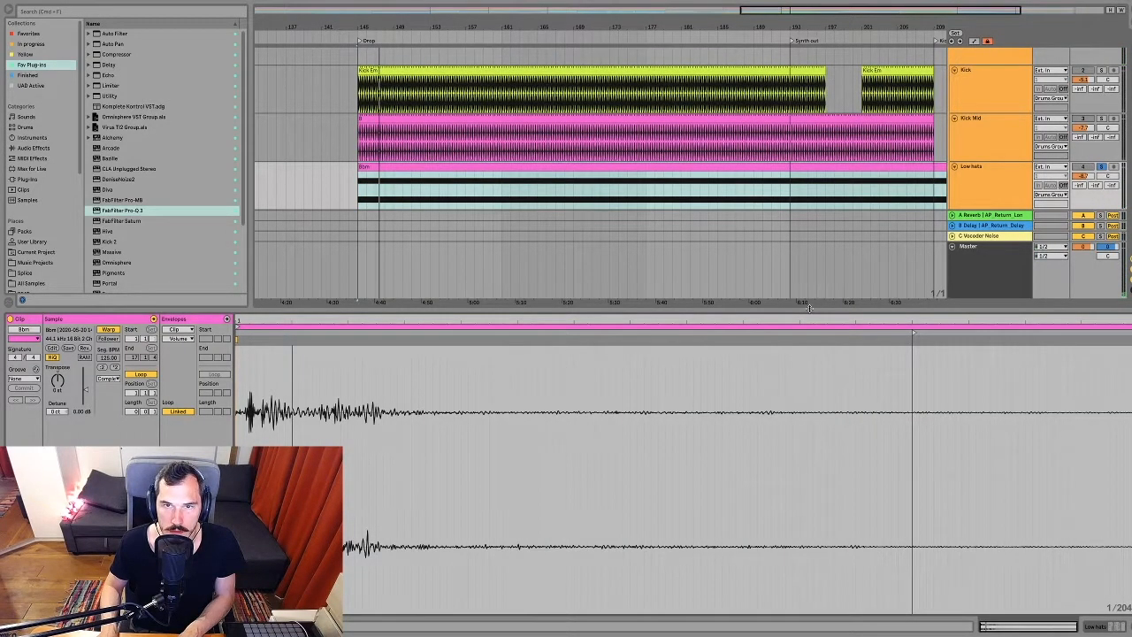
key(super+alt+l)
drag(555, 23, 526, 15)
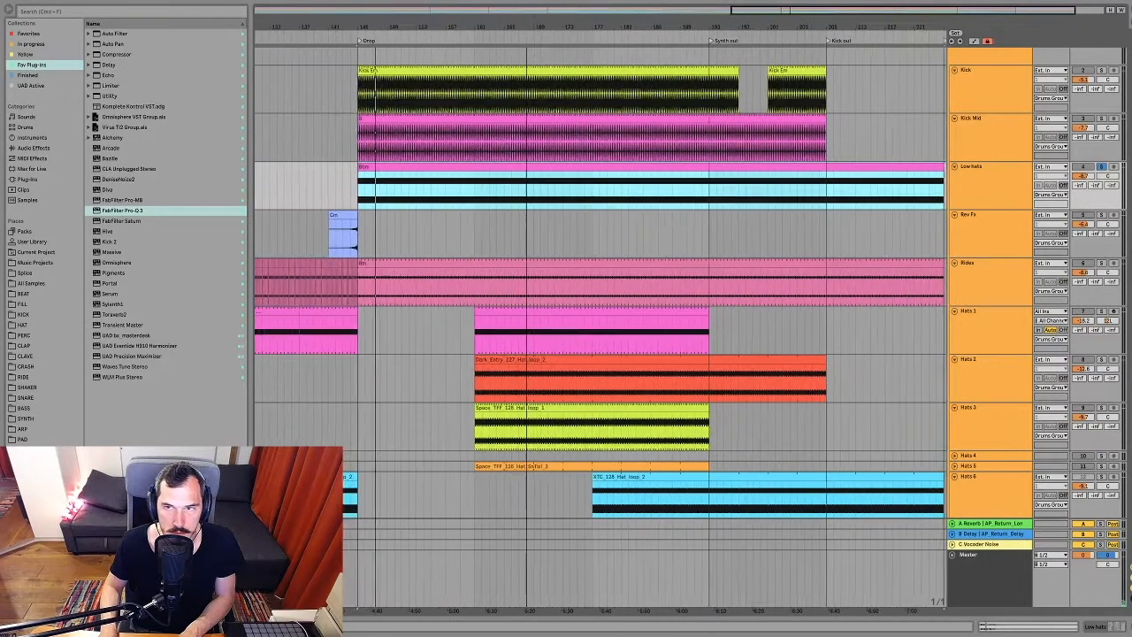
Unsolo Low hats, listen to it with the other drums from the second Drop, stop playback and select its track.
click(1100, 166)
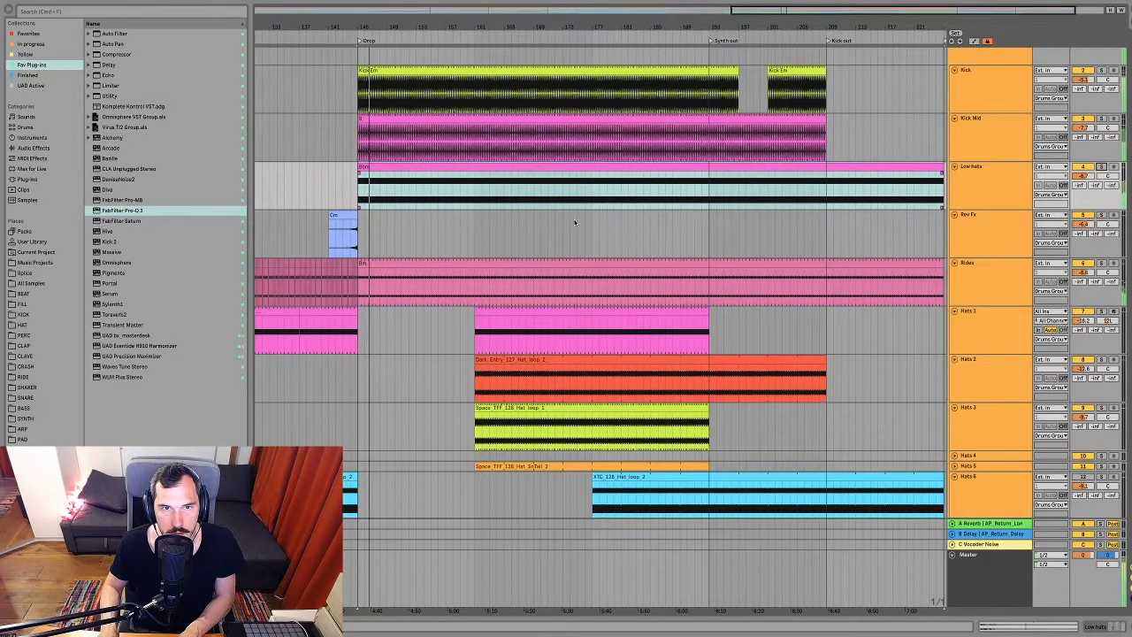
click(373, 192)
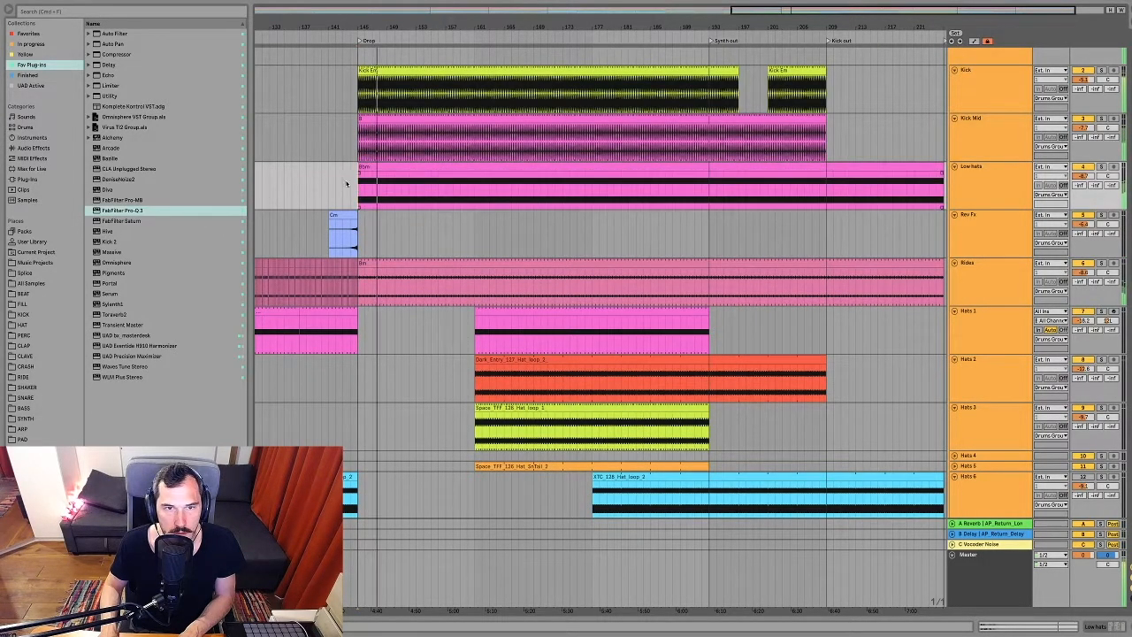
key(space)
drag(359, 22, 359, 88)
click(403, 206)
click(984, 181)
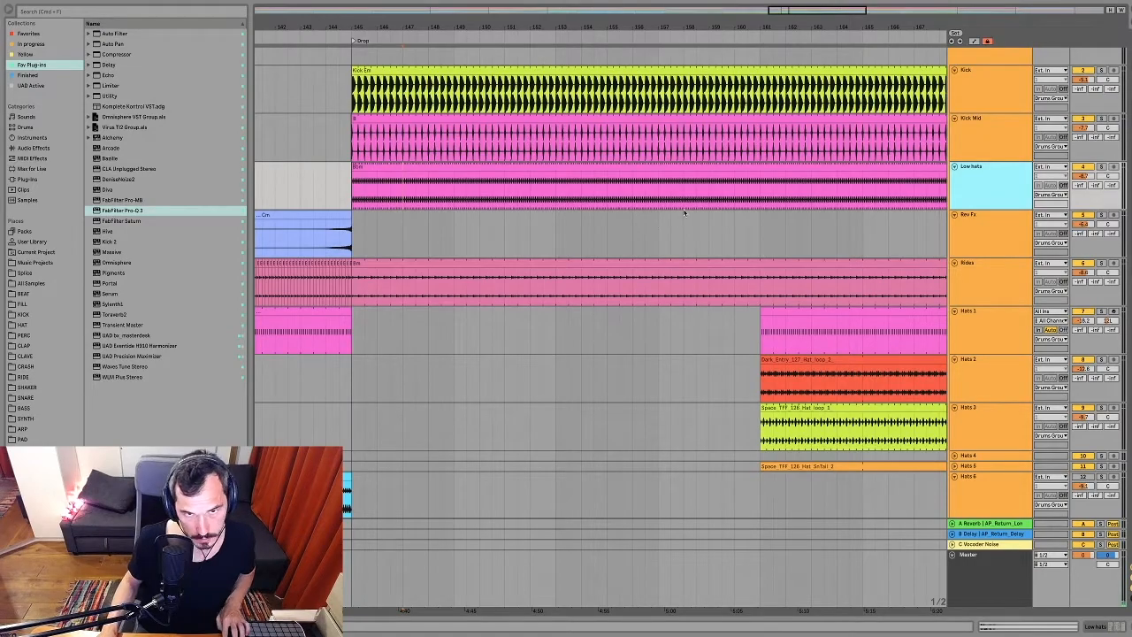
Mark a short stretch of the Low hats clip after the second Drop and add the Toraverb2 reverb to that track.
drag(375, 194, 424, 197)
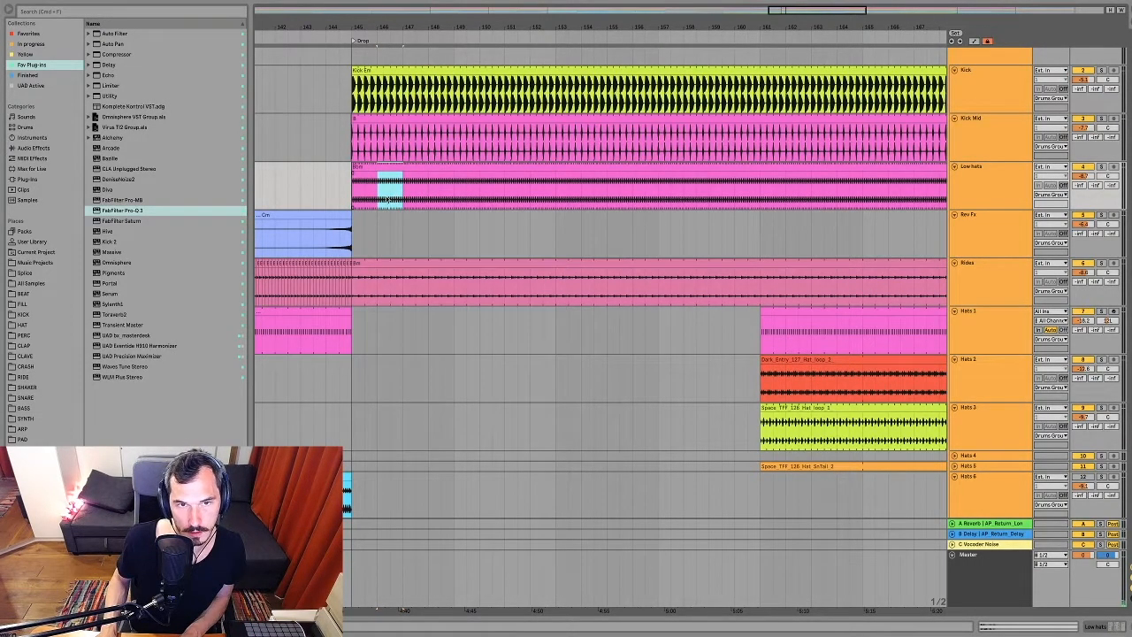
click(1111, 628)
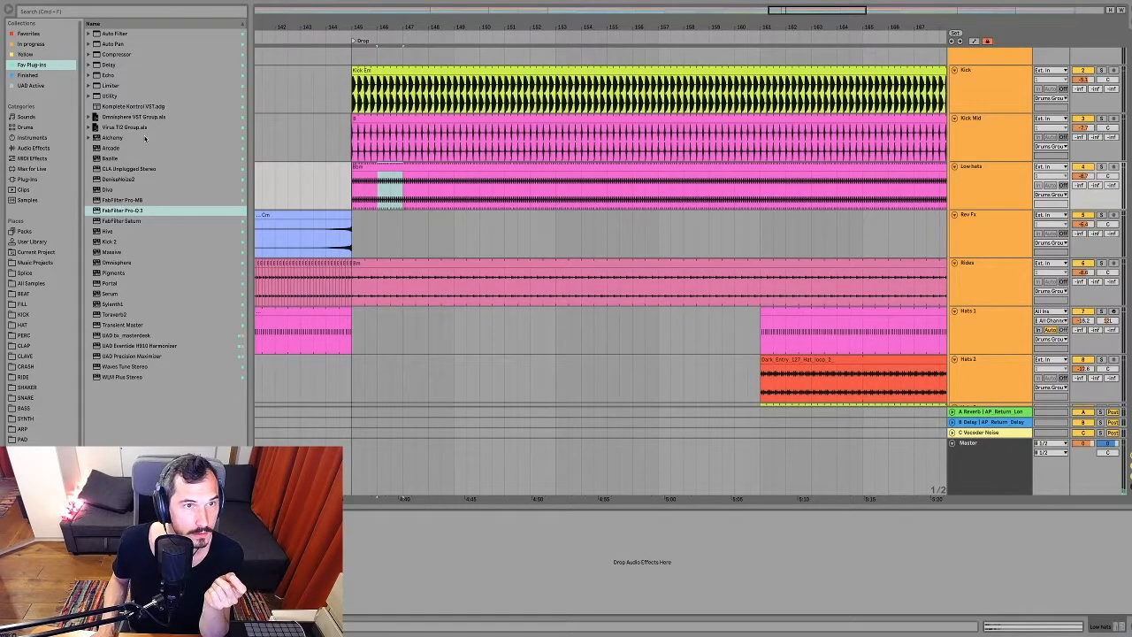
click(116, 316)
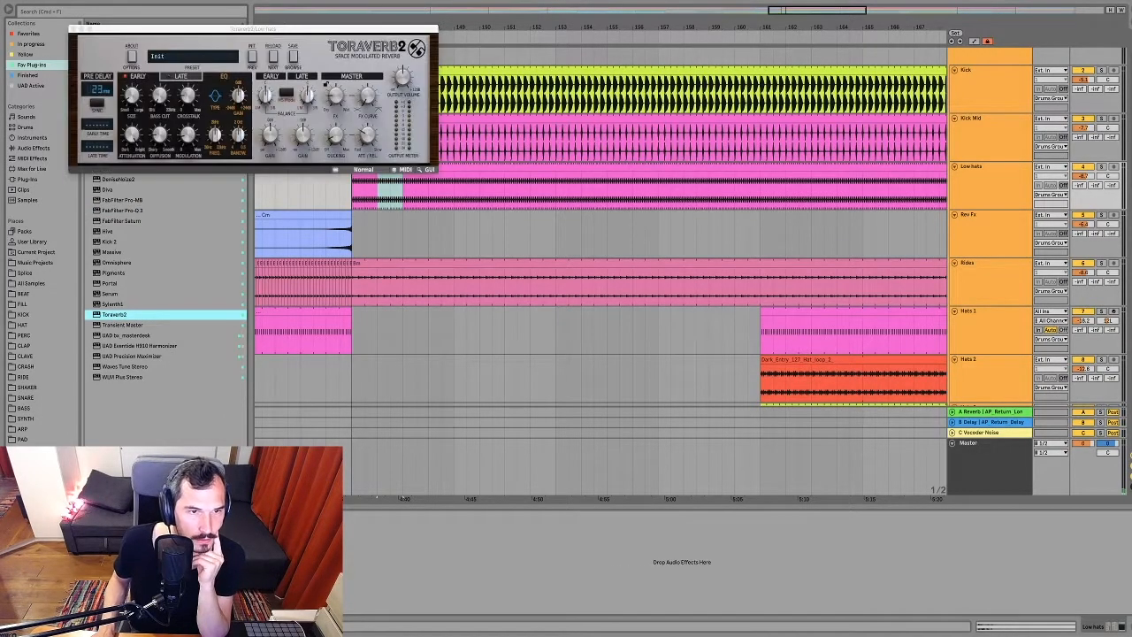
drag(311, 30, 417, 50)
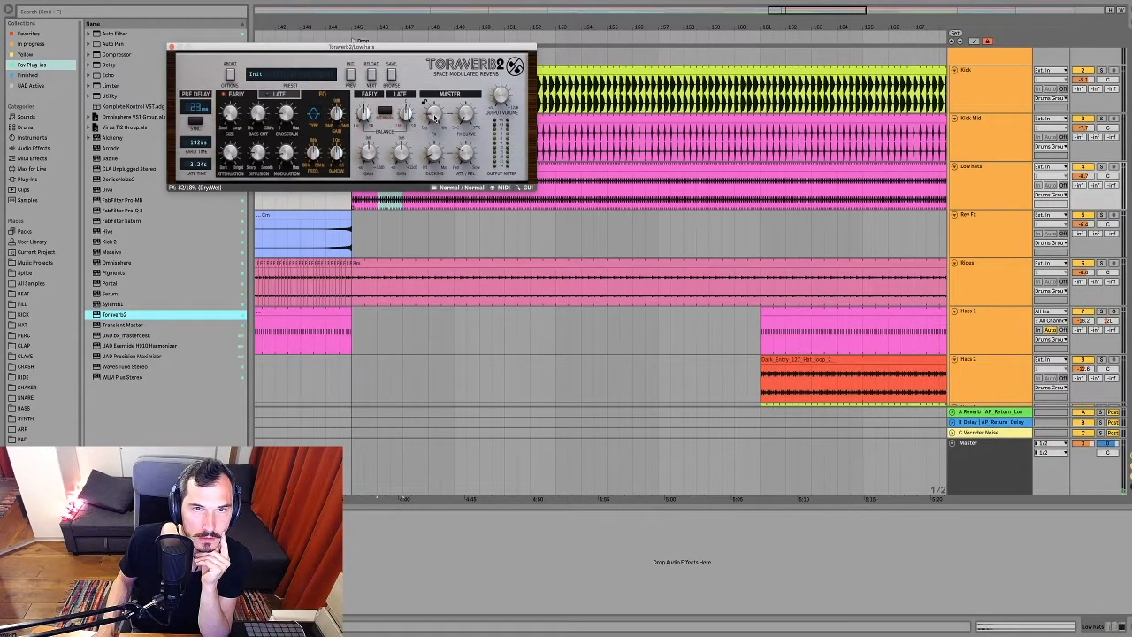
Solo Low hats, set Toraverb2's master FX mix to 89% dry and 11% wet during playback, and close the plug-in window.
click(1101, 168)
key(space)
drag(434, 115, 435, 117)
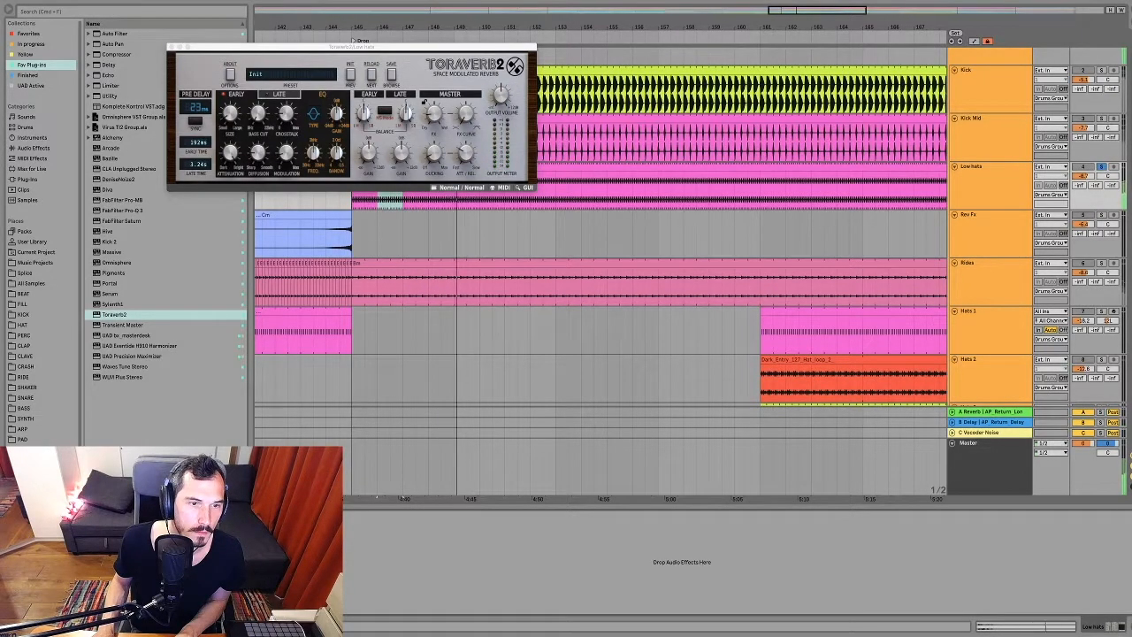
drag(435, 113, 434, 121)
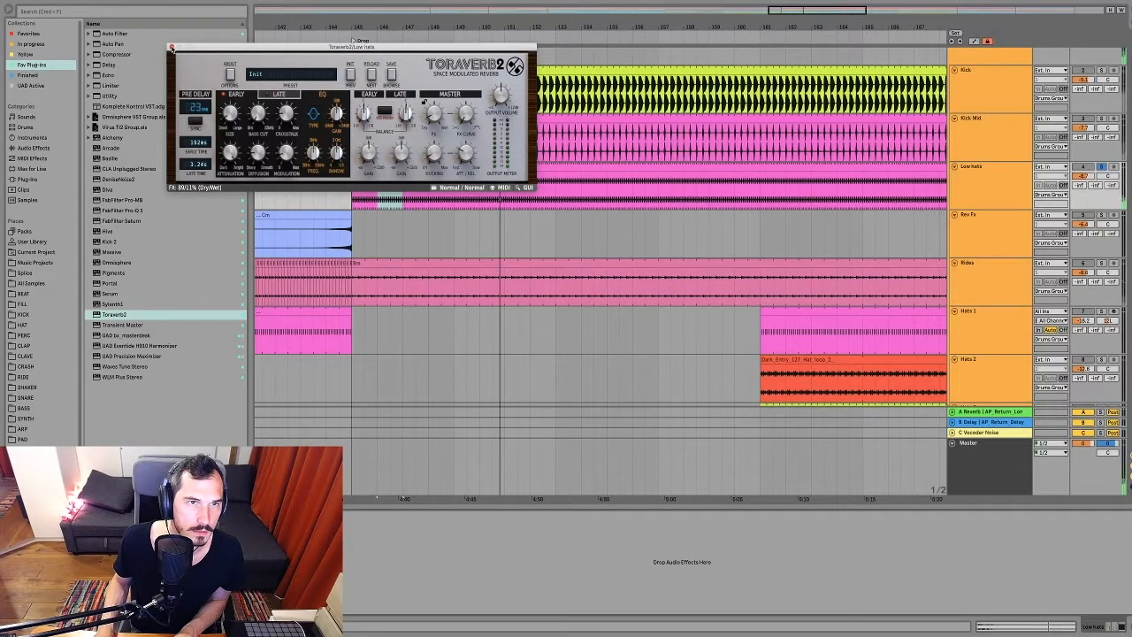
click(172, 48)
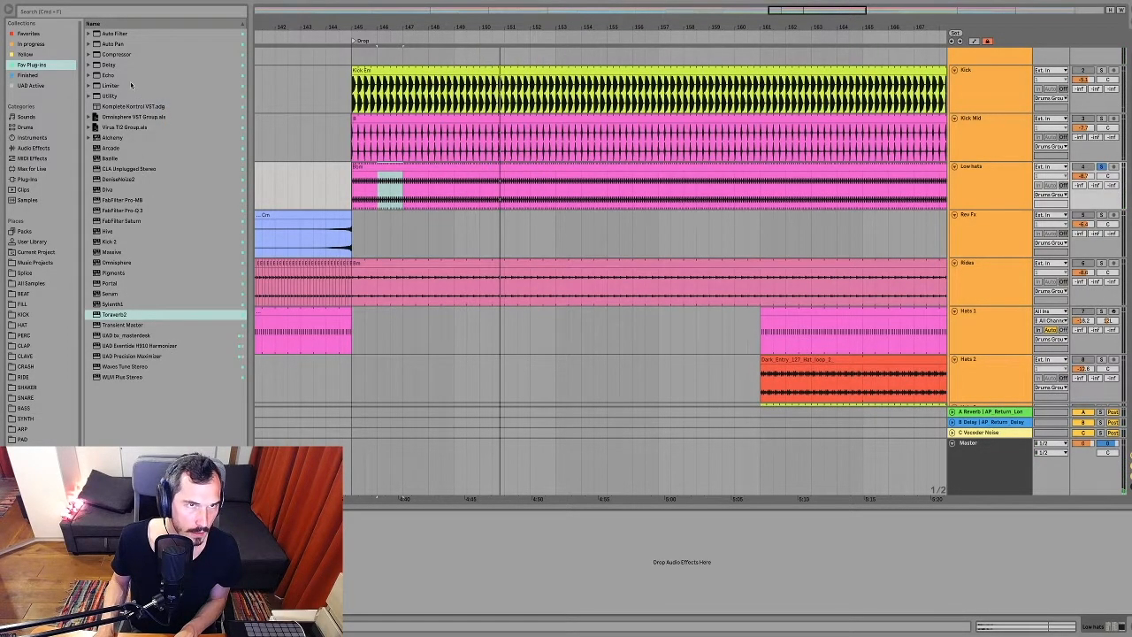
Add a Compressor after Toraverb2 in the Low hats device chain.
click(122, 56)
drag(122, 57, 283, 562)
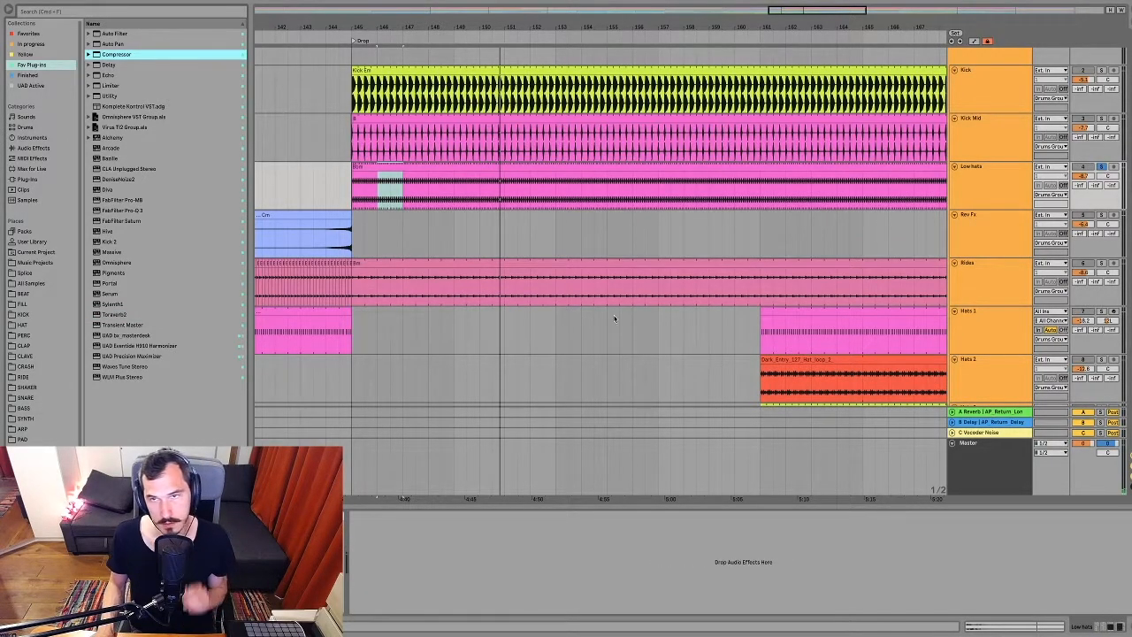
scroll(519, 224, up, 2)
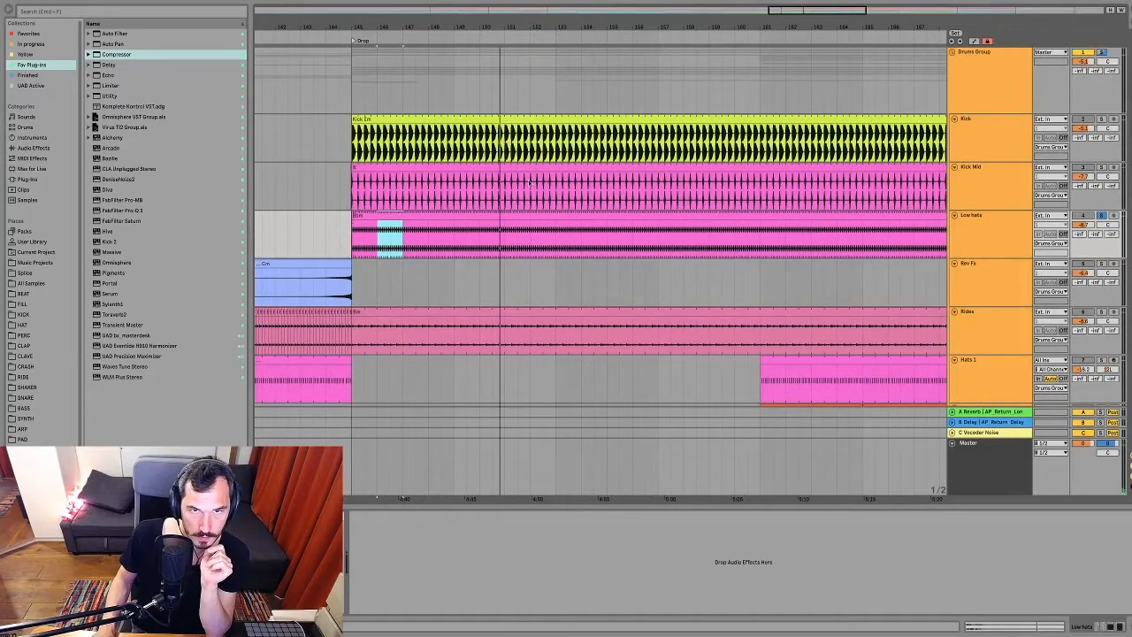
scroll(405, 495, right, 2)
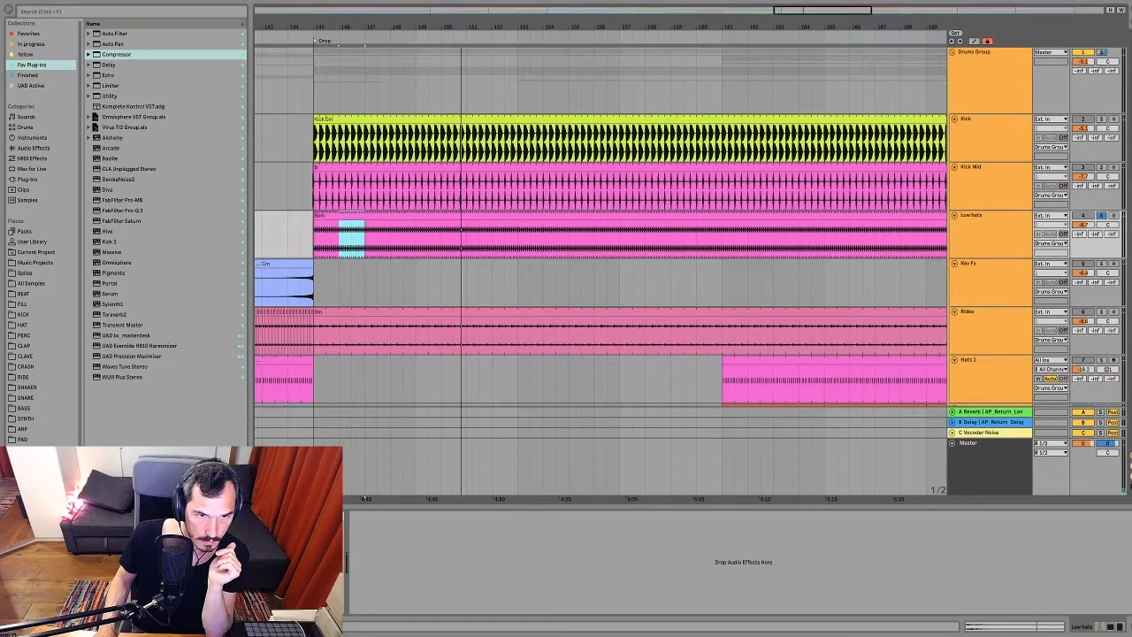
Set the Low hats Compressor's threshold to -17.1 dB and enable its sidechain with Kick as the audio source.
click(223, 516)
drag(354, 539, 353, 562)
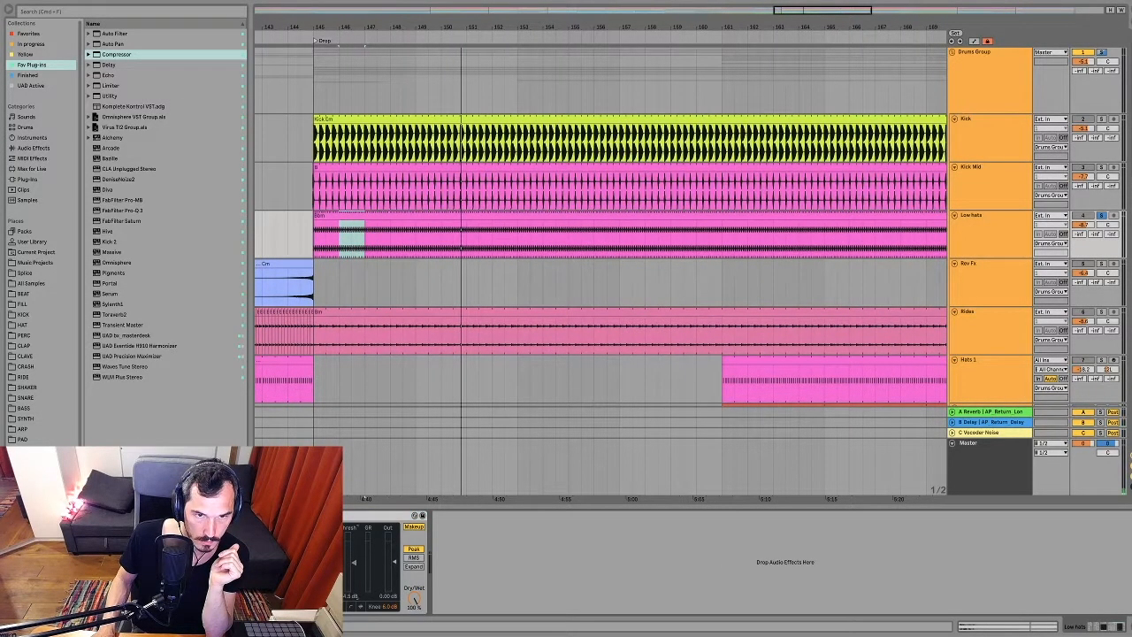
click(240, 527)
click(249, 545)
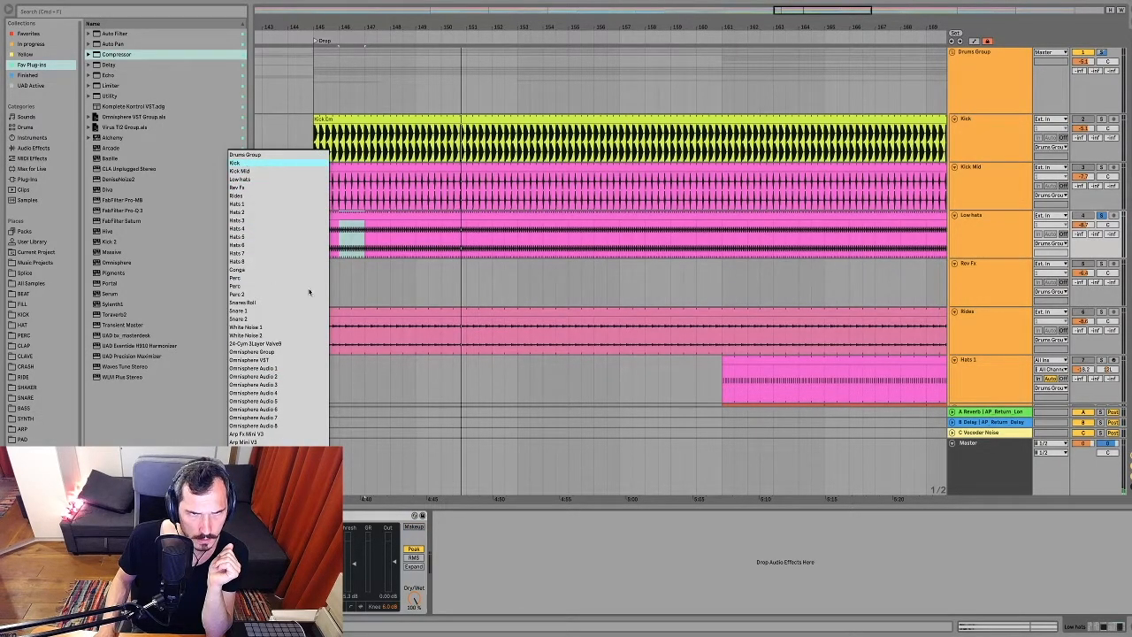
key(Return)
Listen to the sidechained Low hats on their own and together with the soloed kick tracks.
key(space)
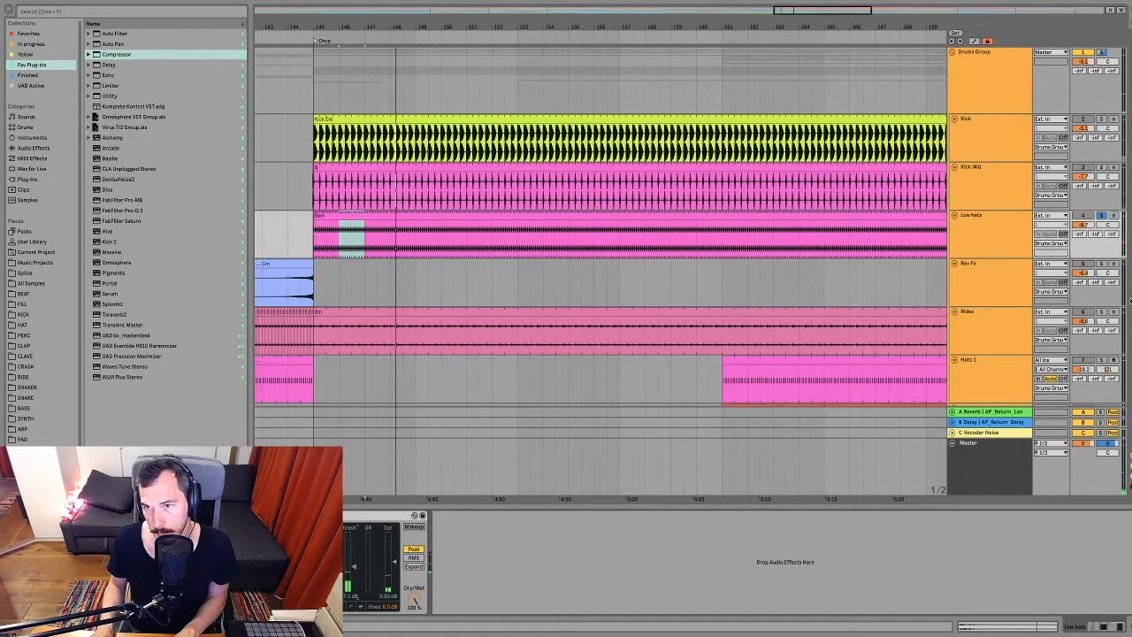
click(1103, 217)
click(1103, 216)
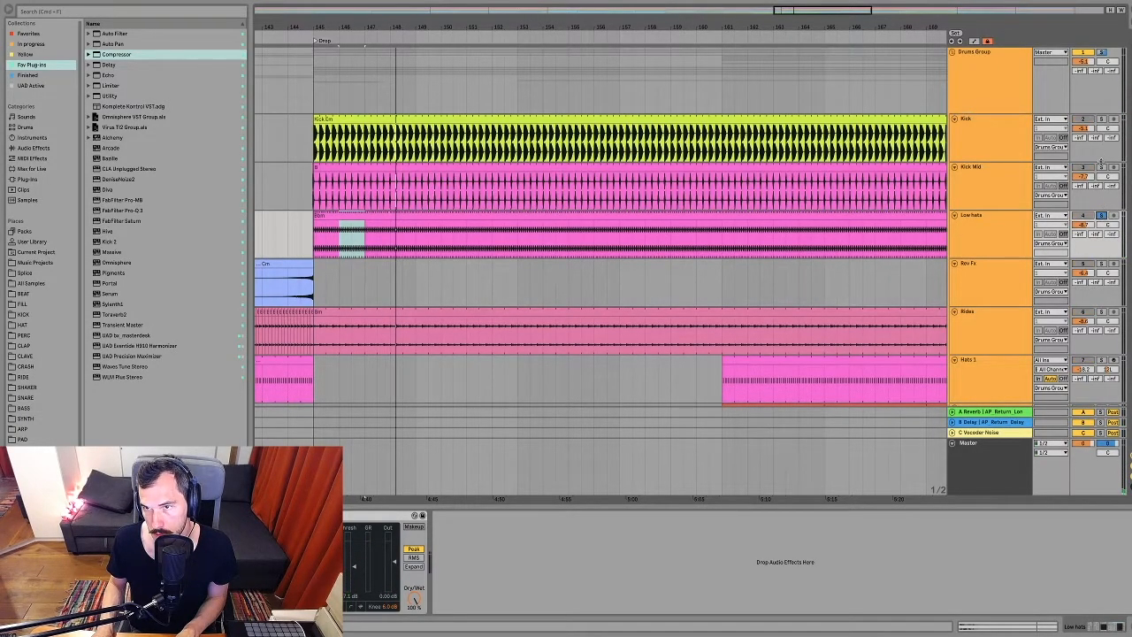
click(1101, 119)
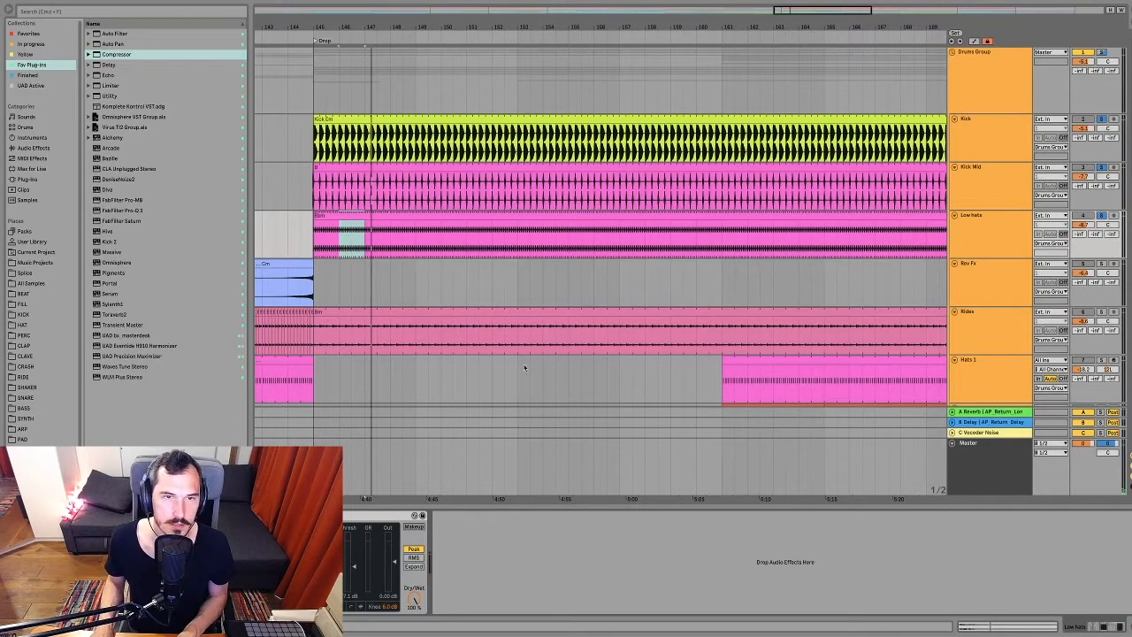
key(space)
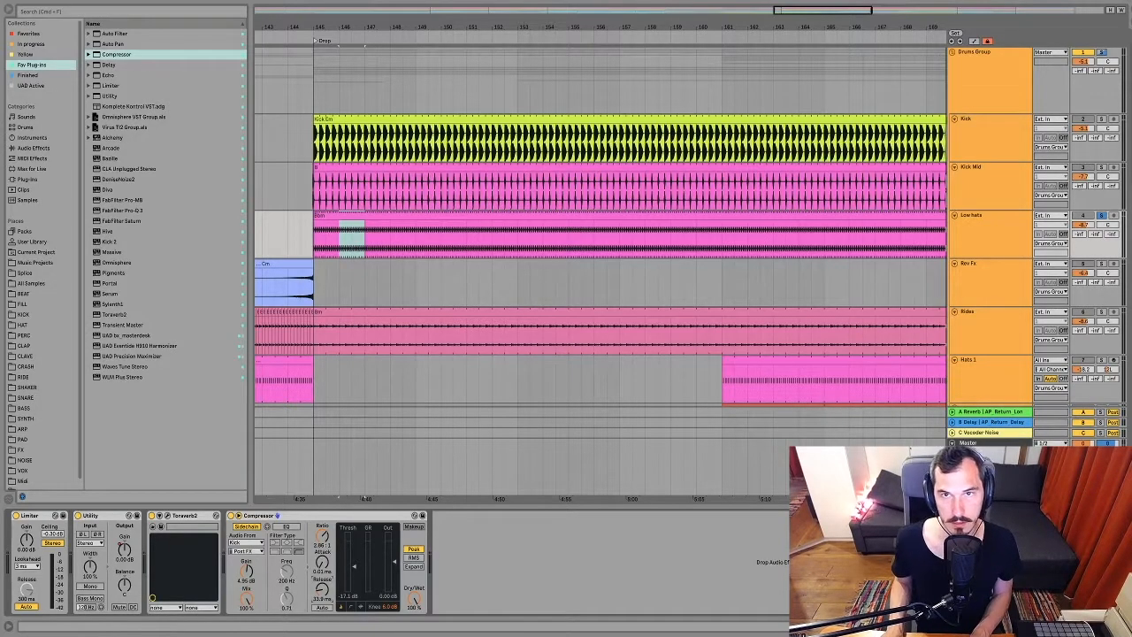
Solo Rev Fx, listen to its reverse effect leading into the second Drop, and unsolo it.
drag(727, 26, 634, 27)
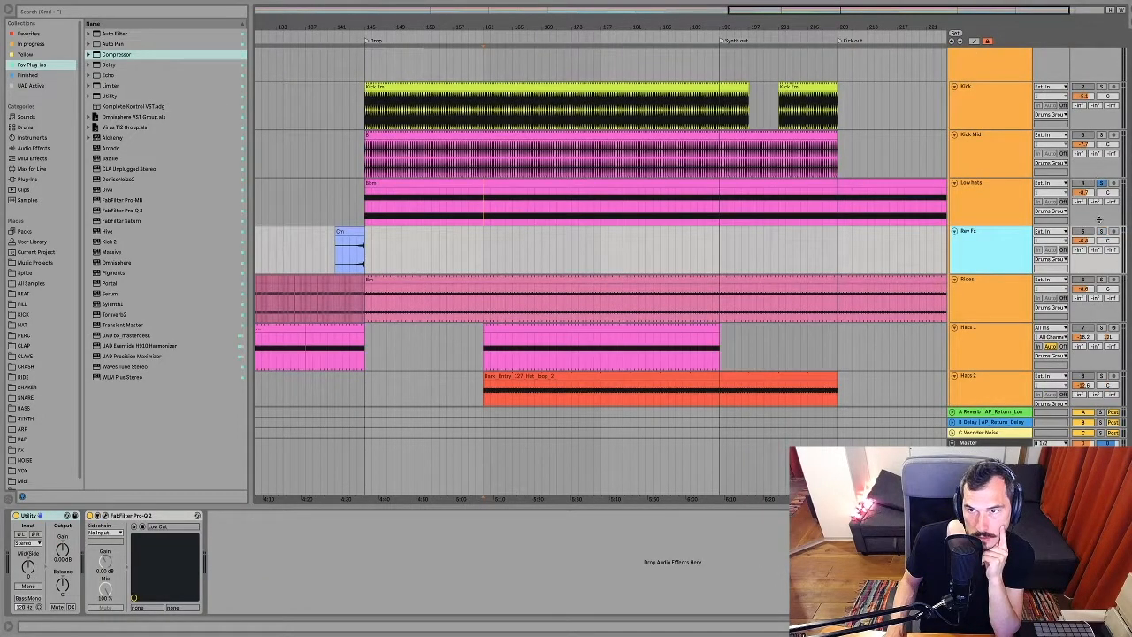
click(1102, 230)
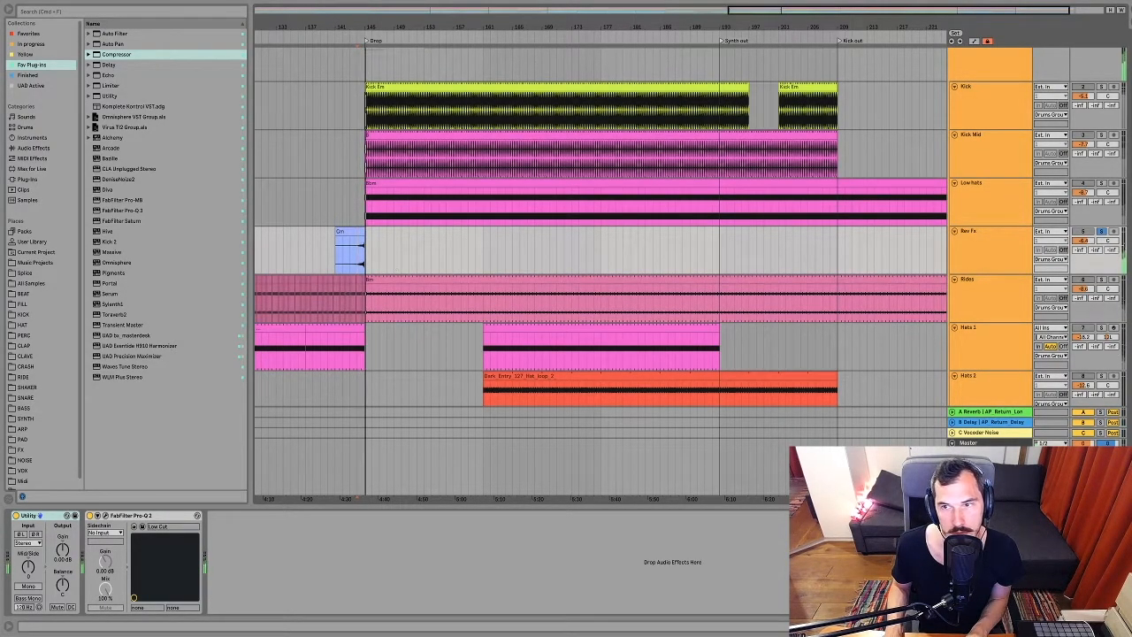
click(1102, 232)
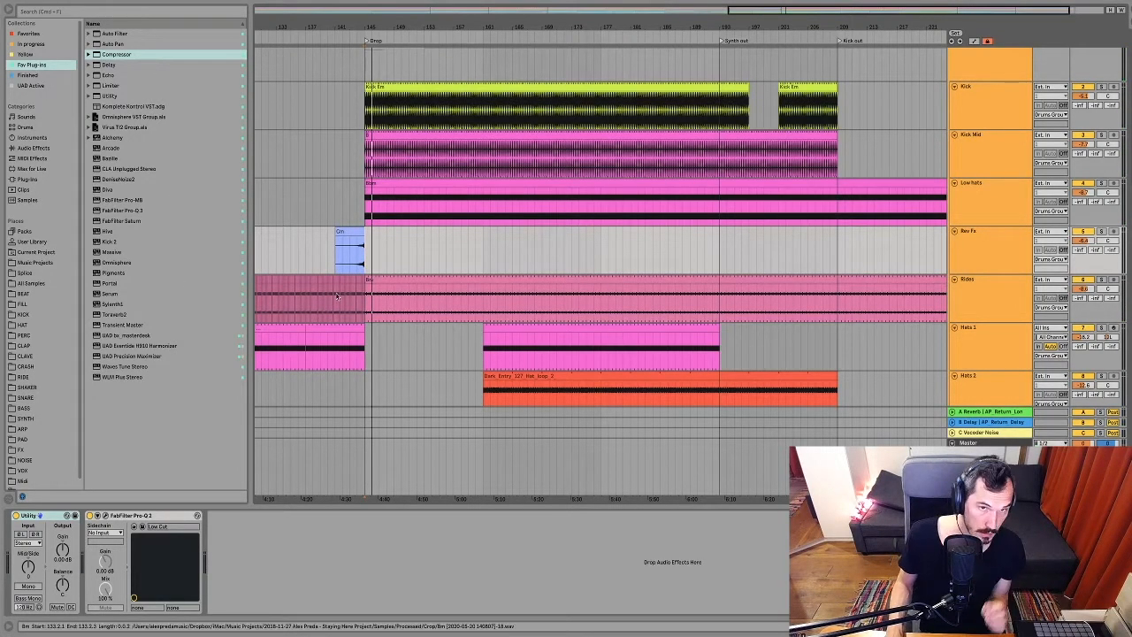
Add FabFilter Pro-Q 3 to the end of the Rev Fx device chain and move its window clear of the clip.
click(354, 254)
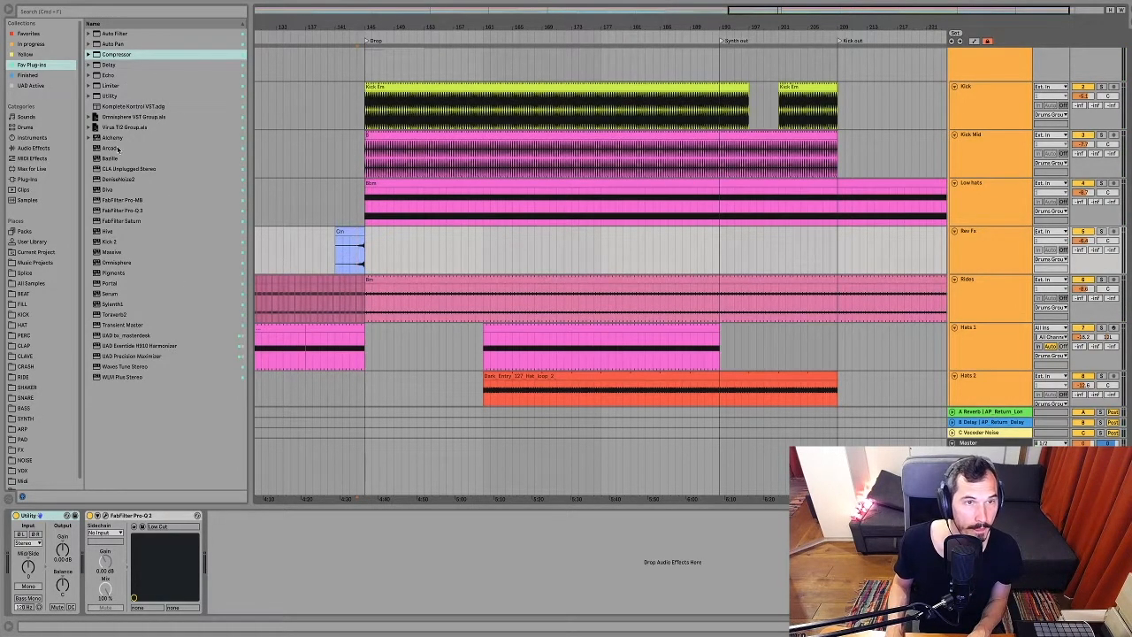
drag(124, 211, 579, 325)
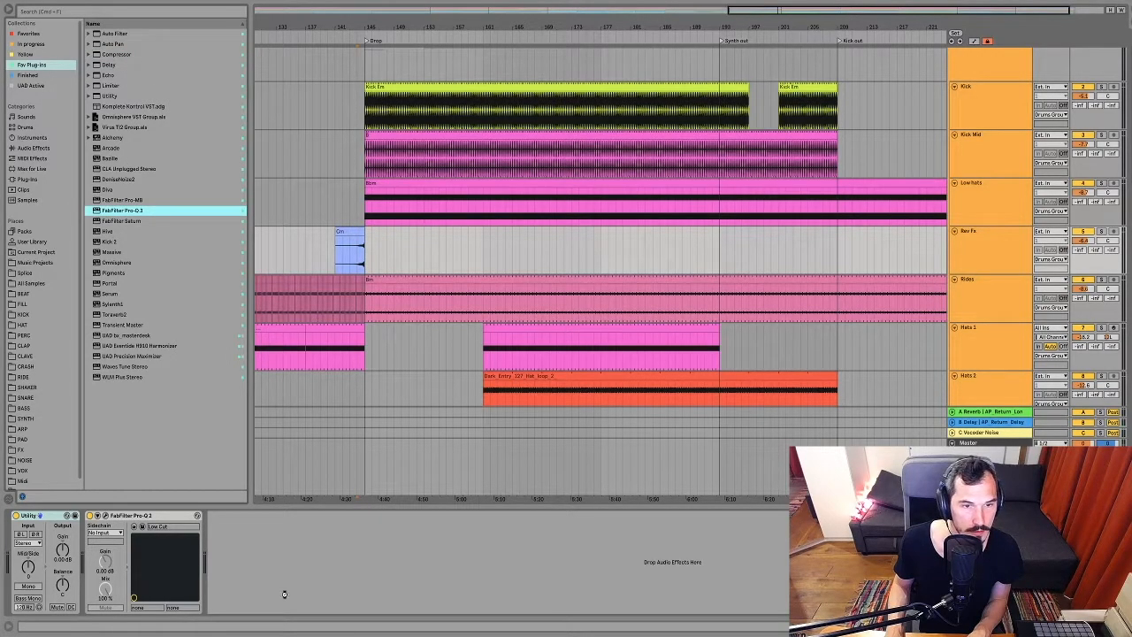
drag(293, 529, 294, 533)
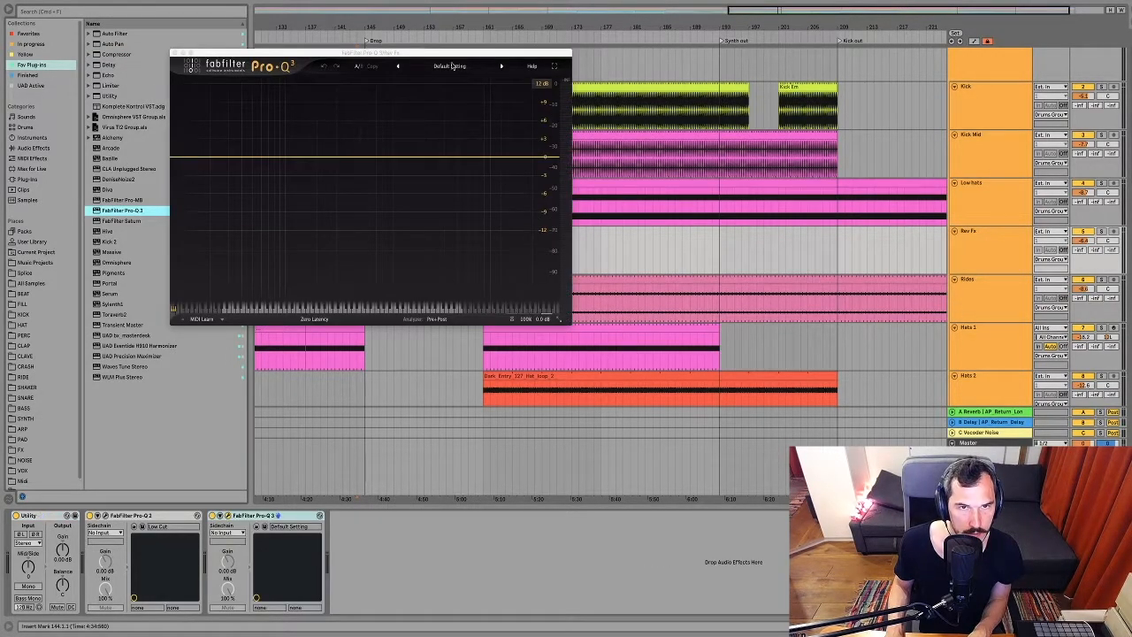
drag(440, 55, 670, 77)
Play the Rev Fx clip before the second Drop and examine its spectrum in Pro-Q 3.
click(357, 262)
key(space)
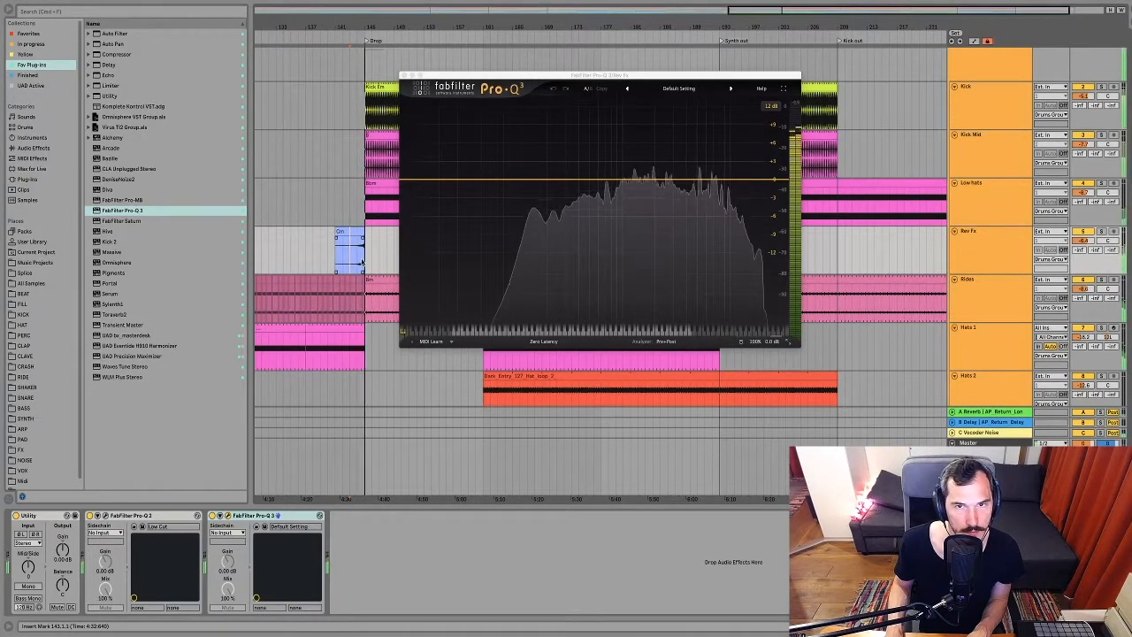
key(space)
click(357, 248)
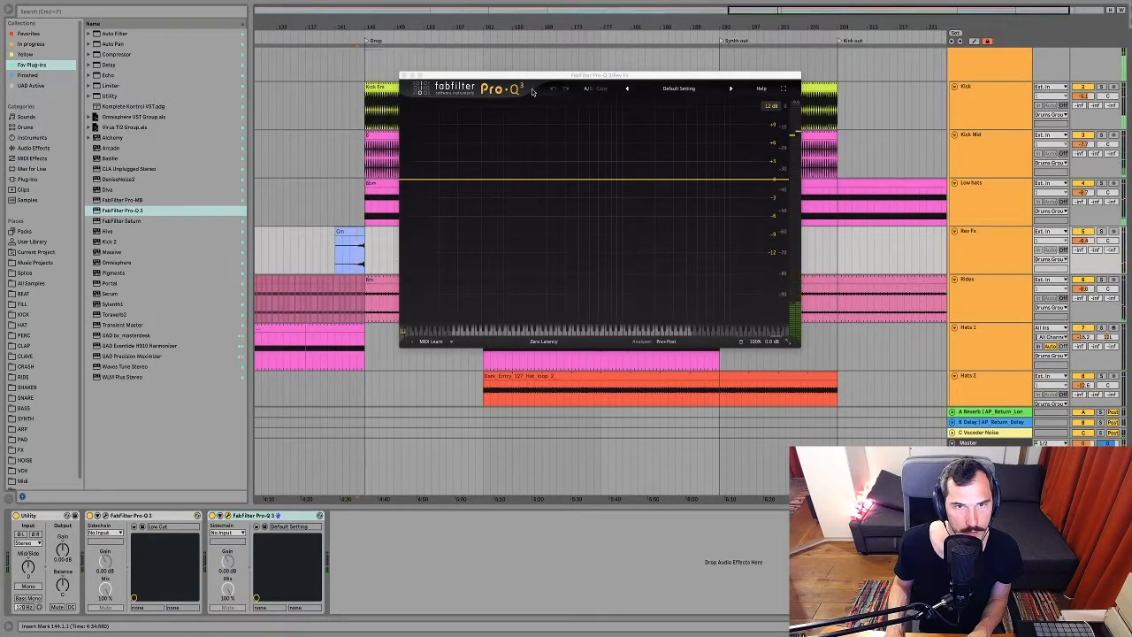
Create a 36 dB/oct low cut at about 470 Hz in Rev Fx's Pro-Q 3.
drag(535, 76, 538, 85)
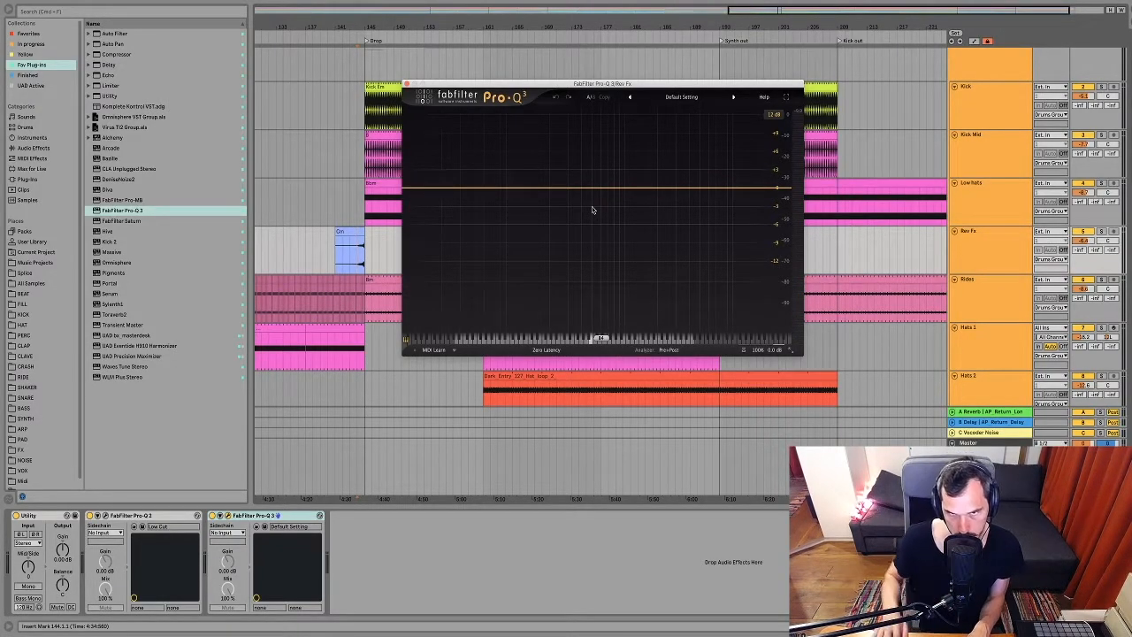
click(428, 190)
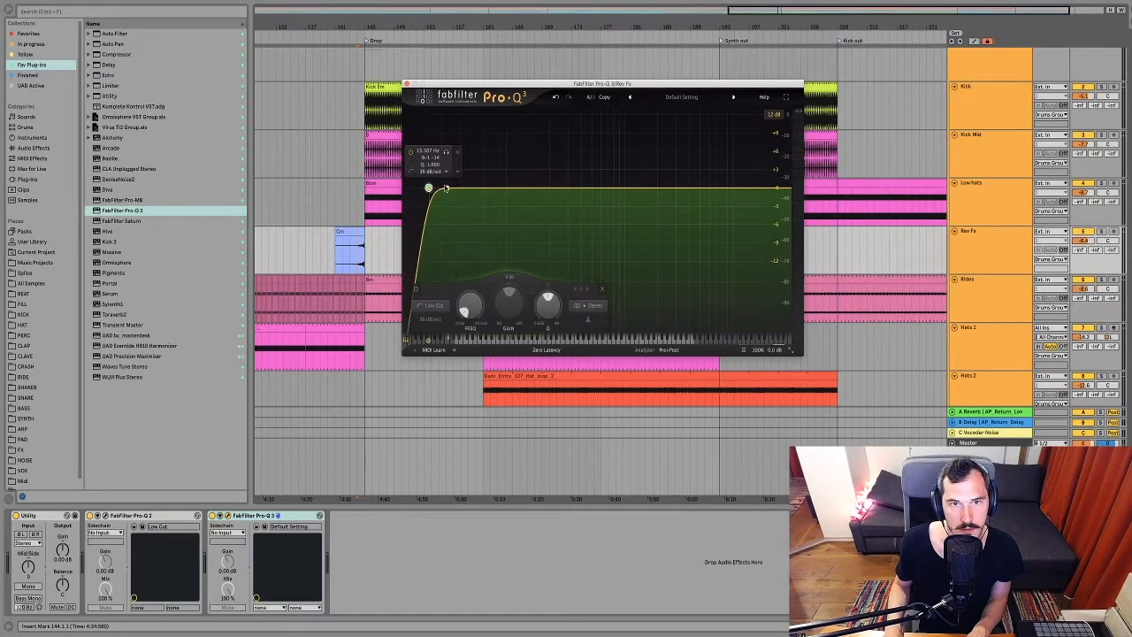
drag(428, 190, 589, 199)
Solo Rev Fx, listen to the low-cut effect into the Drop, and close the equalizer window.
key(space)
key(space)
click(1101, 231)
key(space)
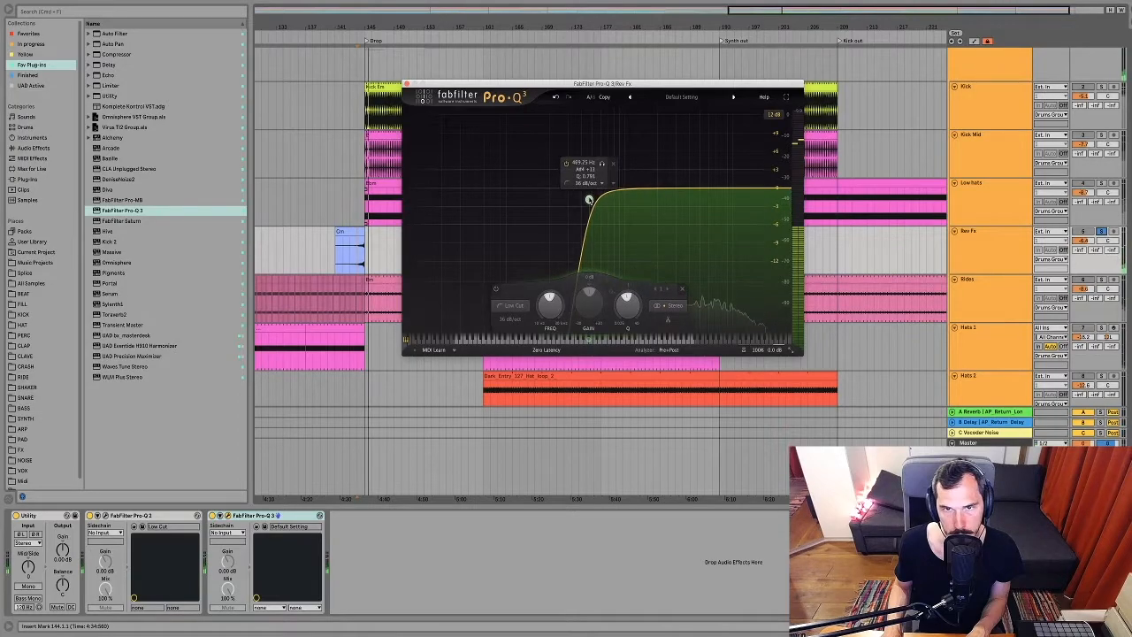
click(407, 83)
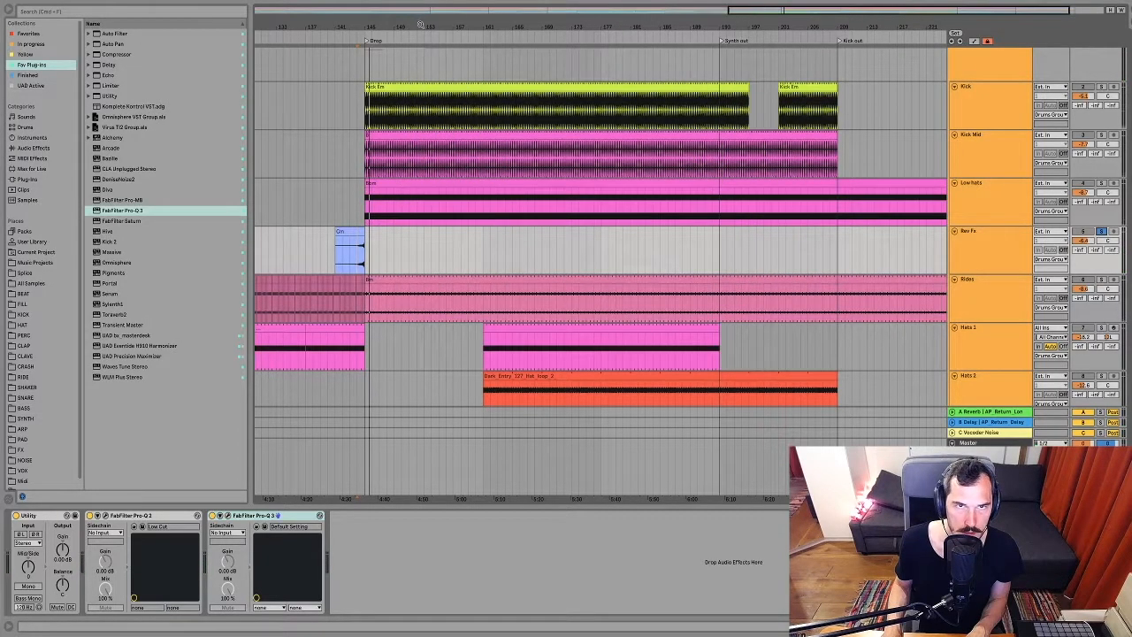
Raise the Rev Fx track's send to the B Delay return to about -30 dB.
ctrl+scroll(421, 25, down, 2)
click(983, 251)
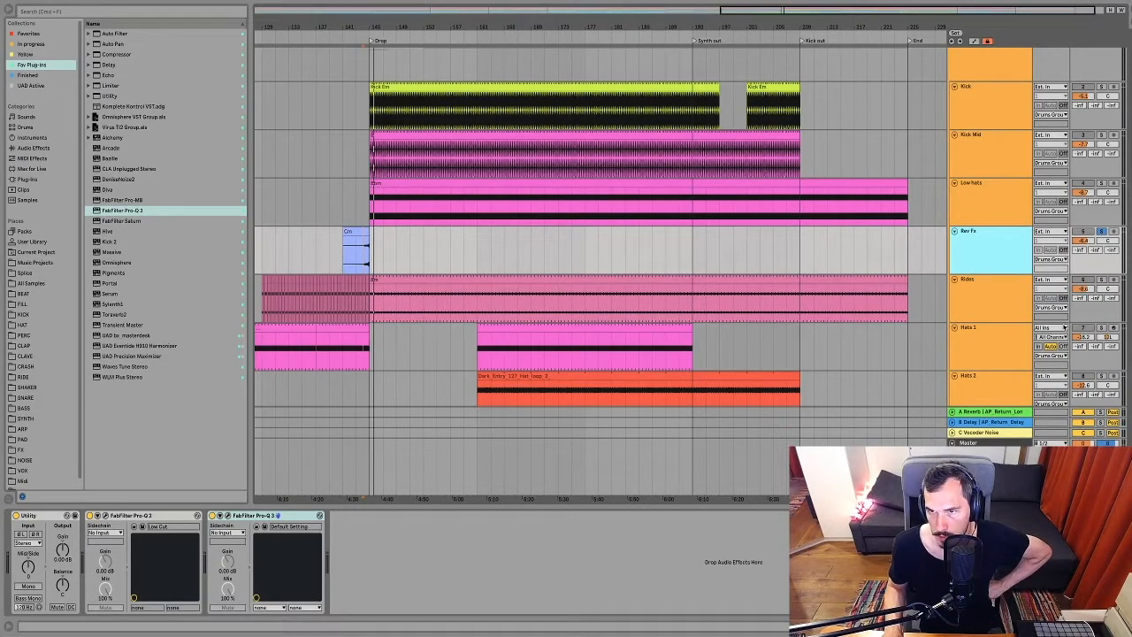
drag(1096, 250, 1096, 243)
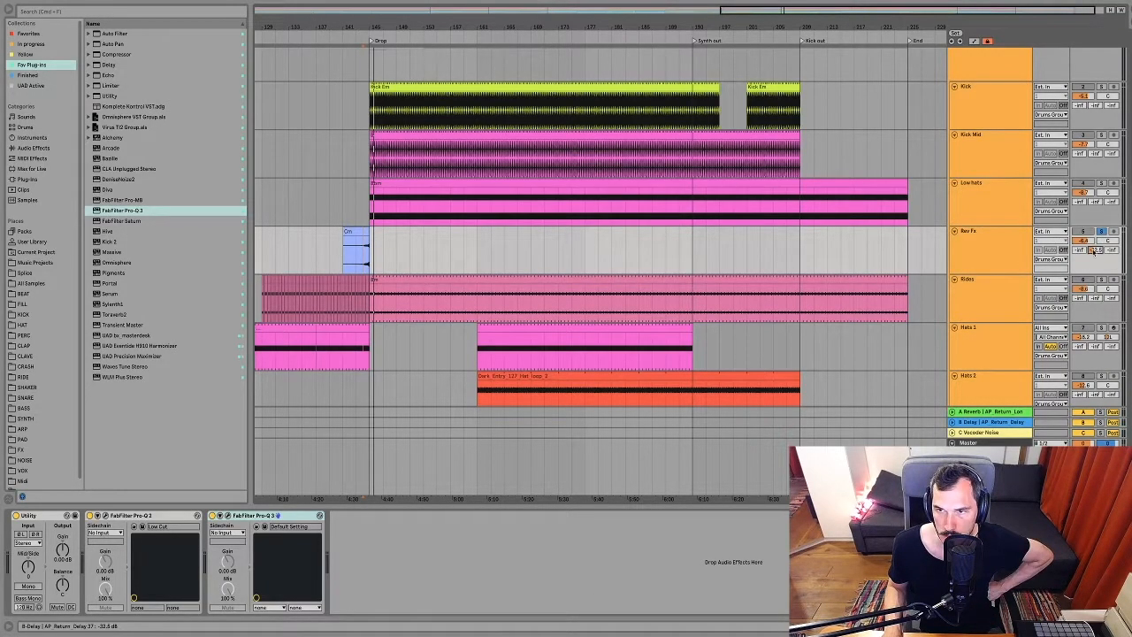
scroll(1096, 256, up, 1)
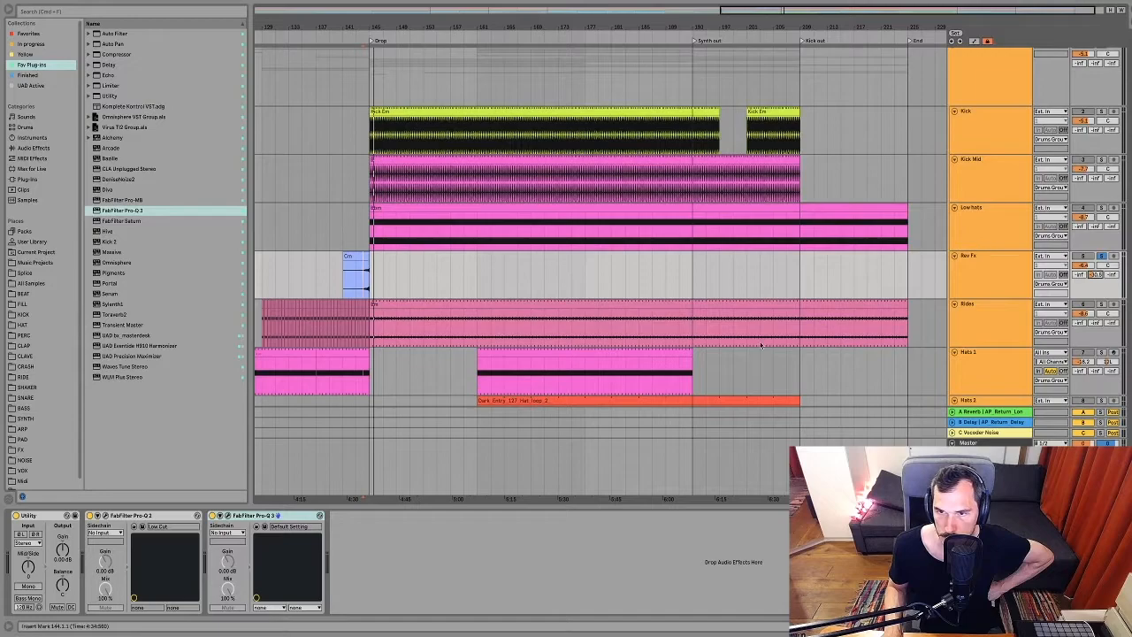
scroll(705, 286, down, 1)
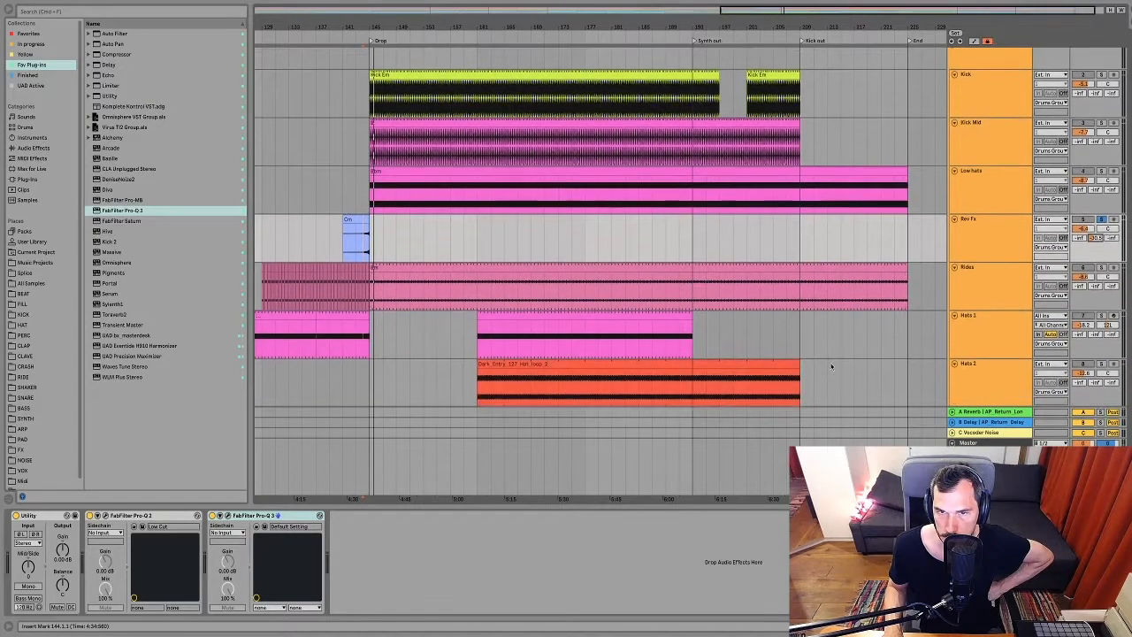
Show the B Delay return's device chain and open its J37 Stereo plug-in to inspect the settings.
click(1001, 424)
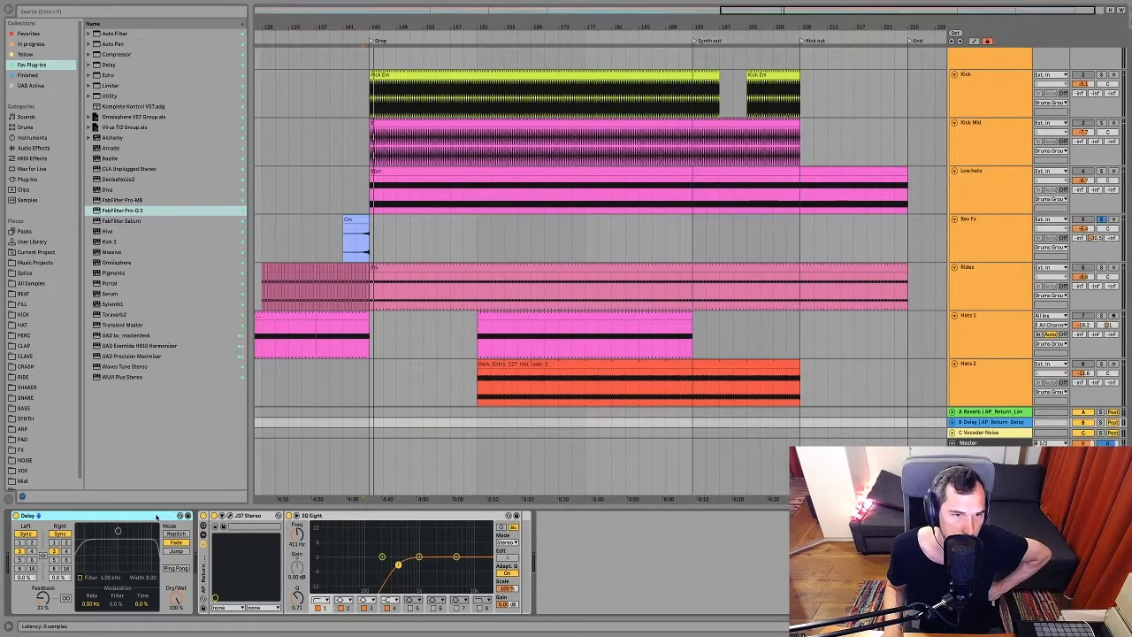
click(255, 517)
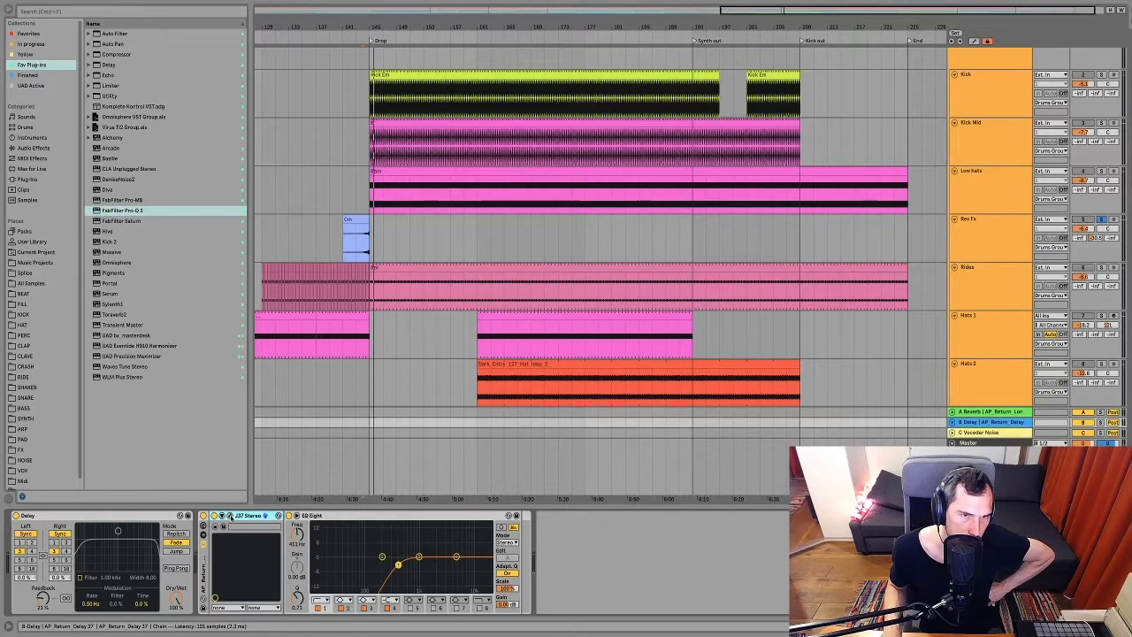
click(229, 516)
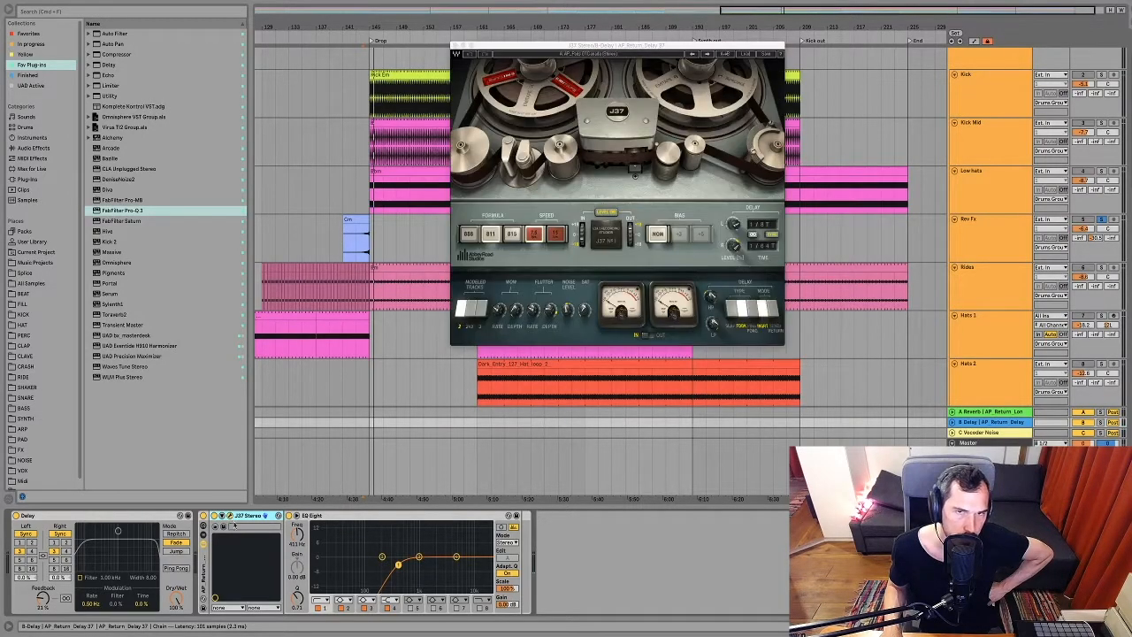
Reposition the J37 window over the arrangement and show the Vocoder Noise return's device chain.
drag(601, 46, 529, 152)
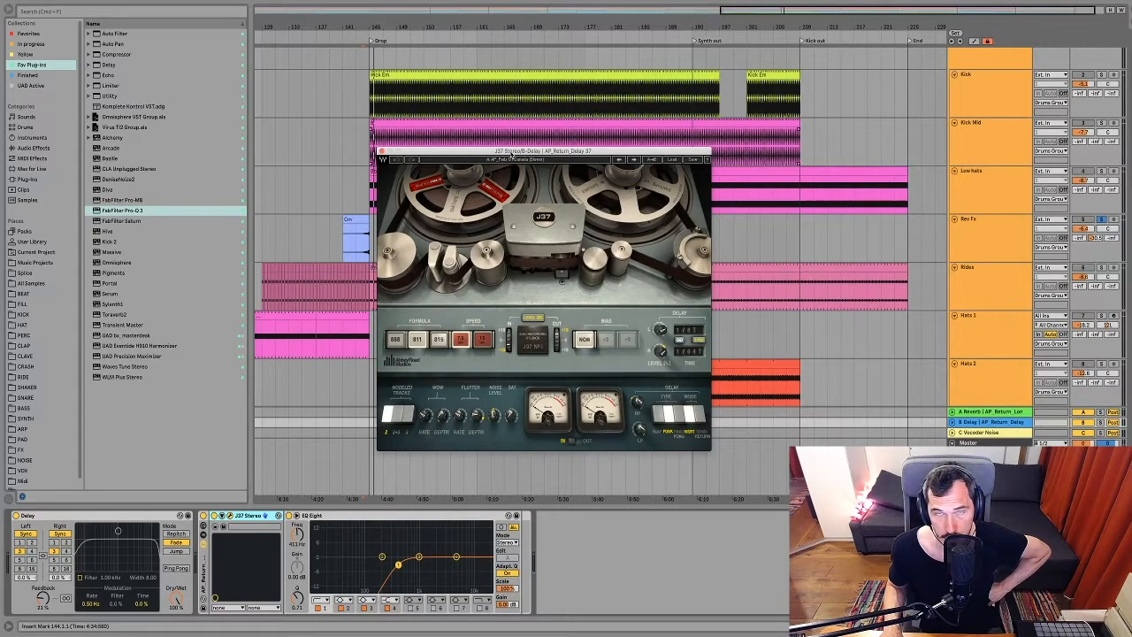
drag(523, 151, 547, 128)
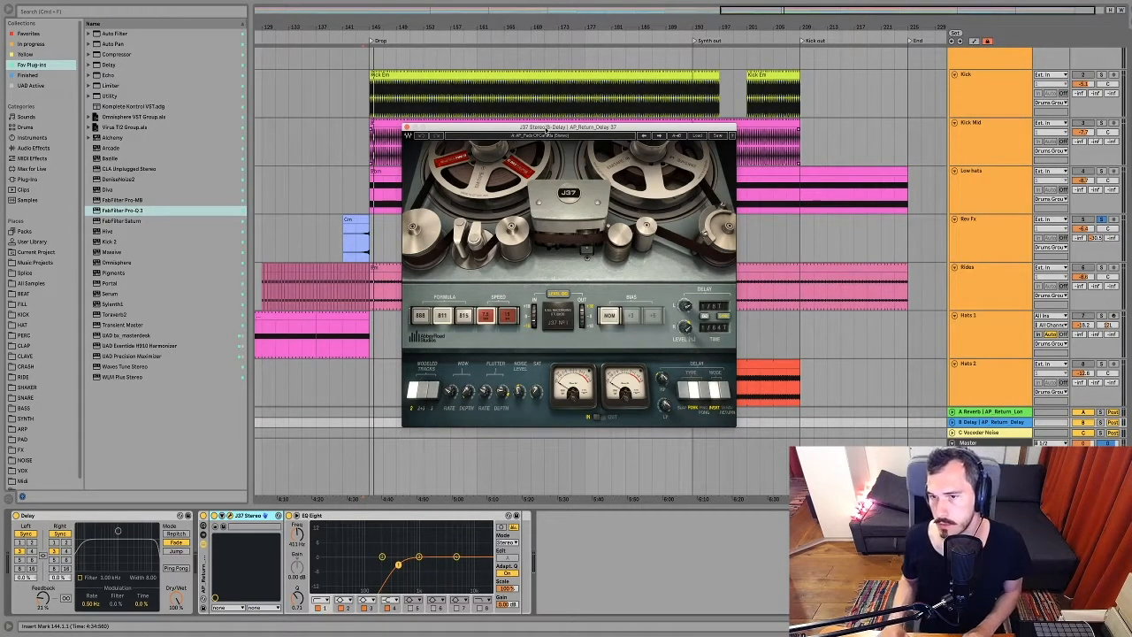
drag(518, 141, 544, 196)
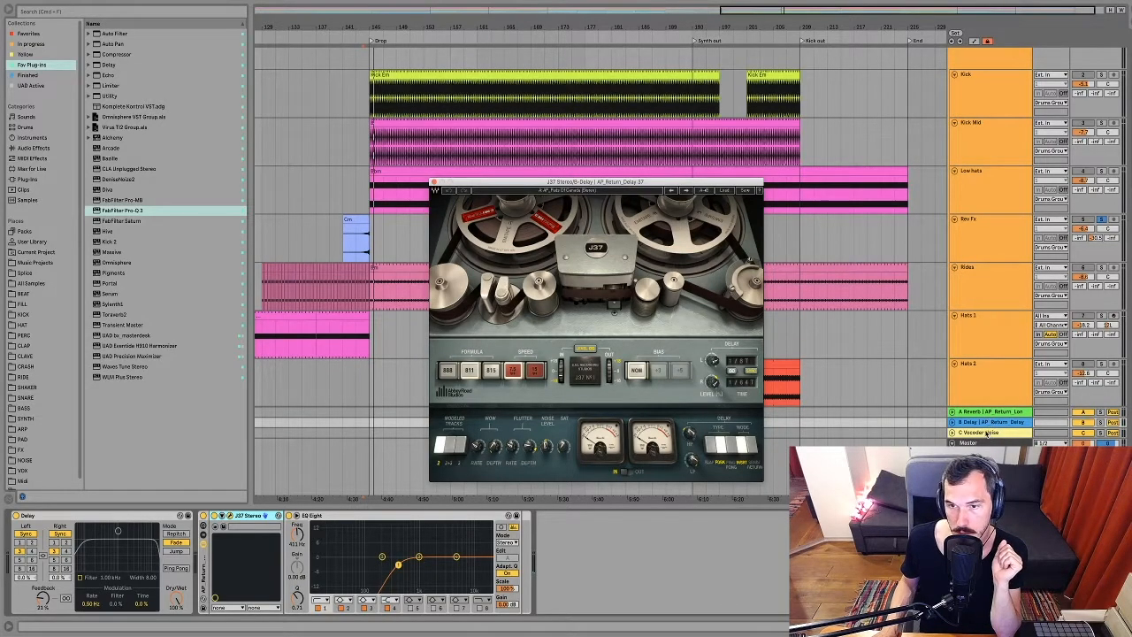
click(985, 432)
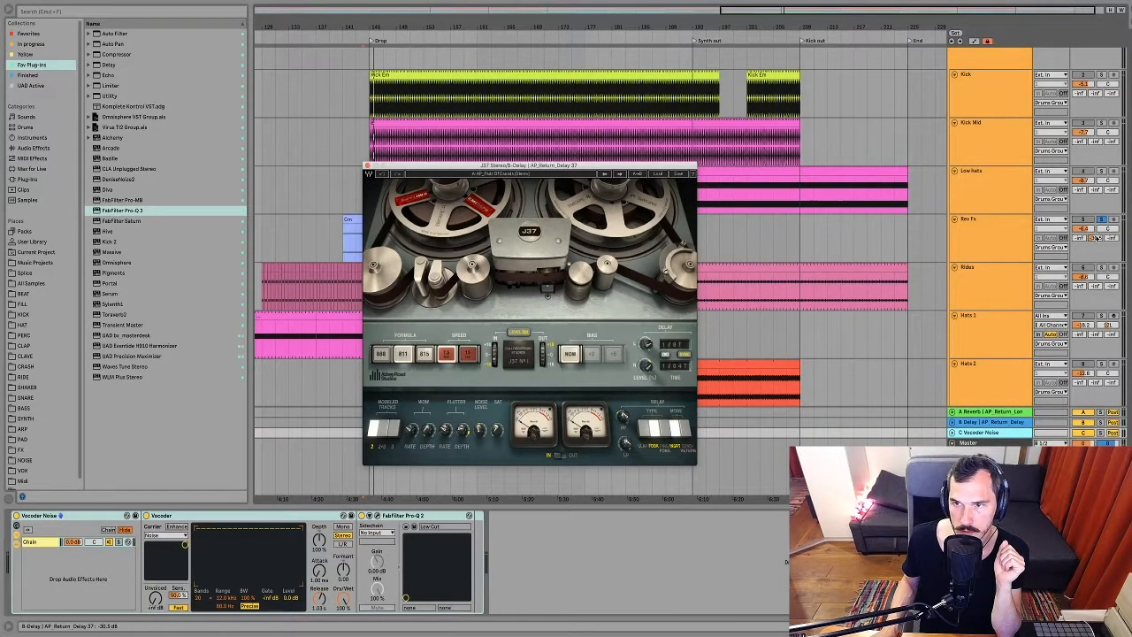
Raise the Rev Fx send to the B Delay return to about -24 dB and audition it from bar 143.
drag(1096, 238, 1095, 231)
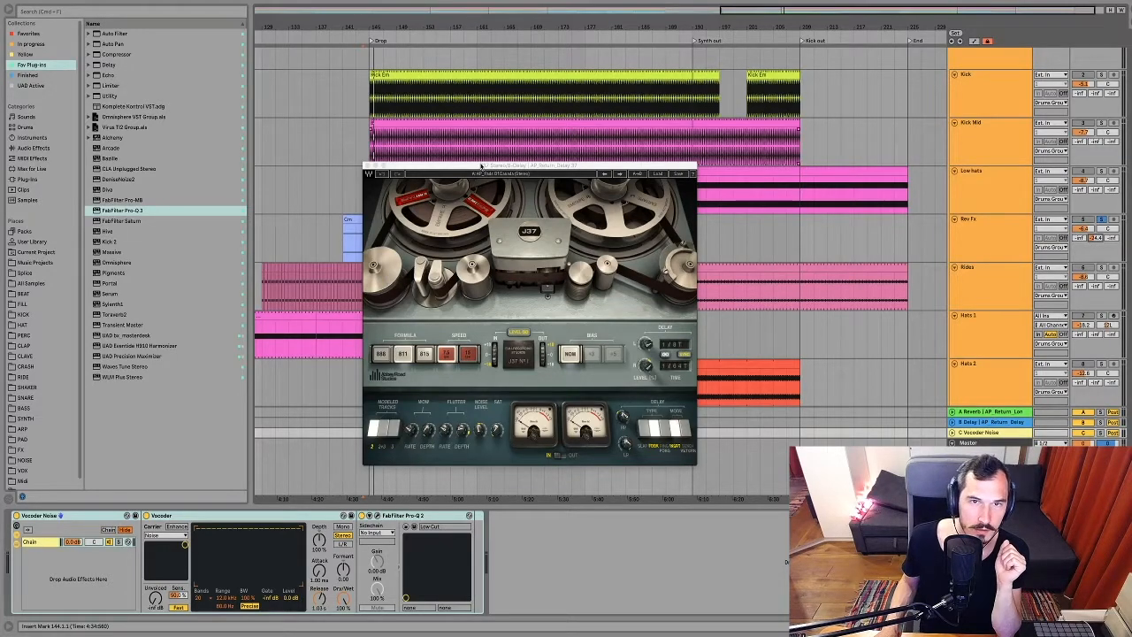
drag(481, 166, 625, 241)
click(364, 248)
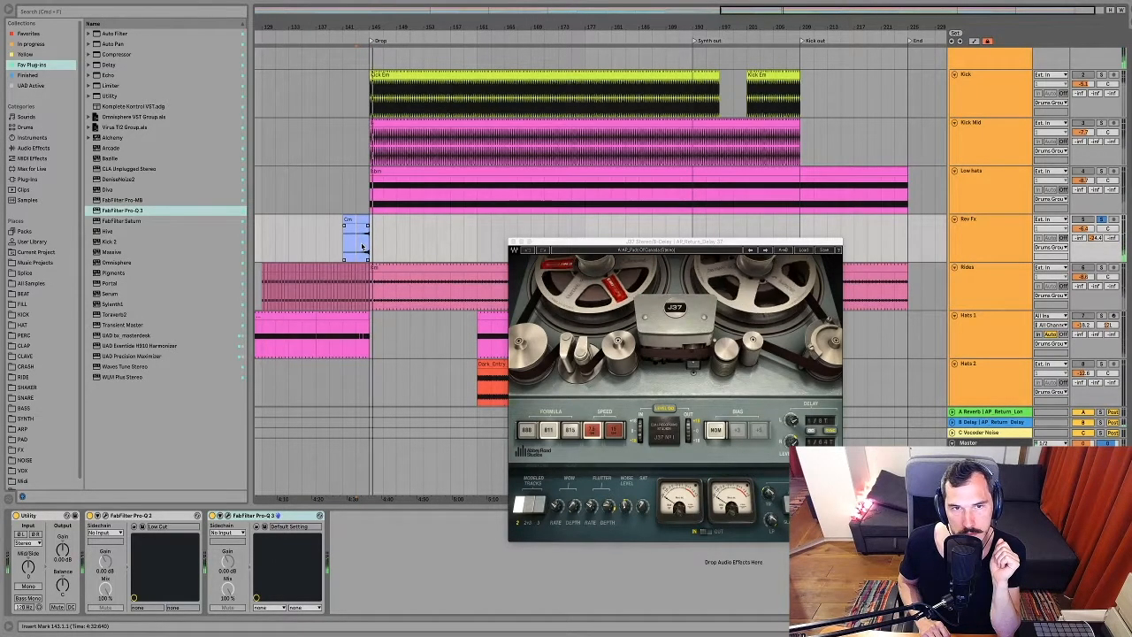
key(space)
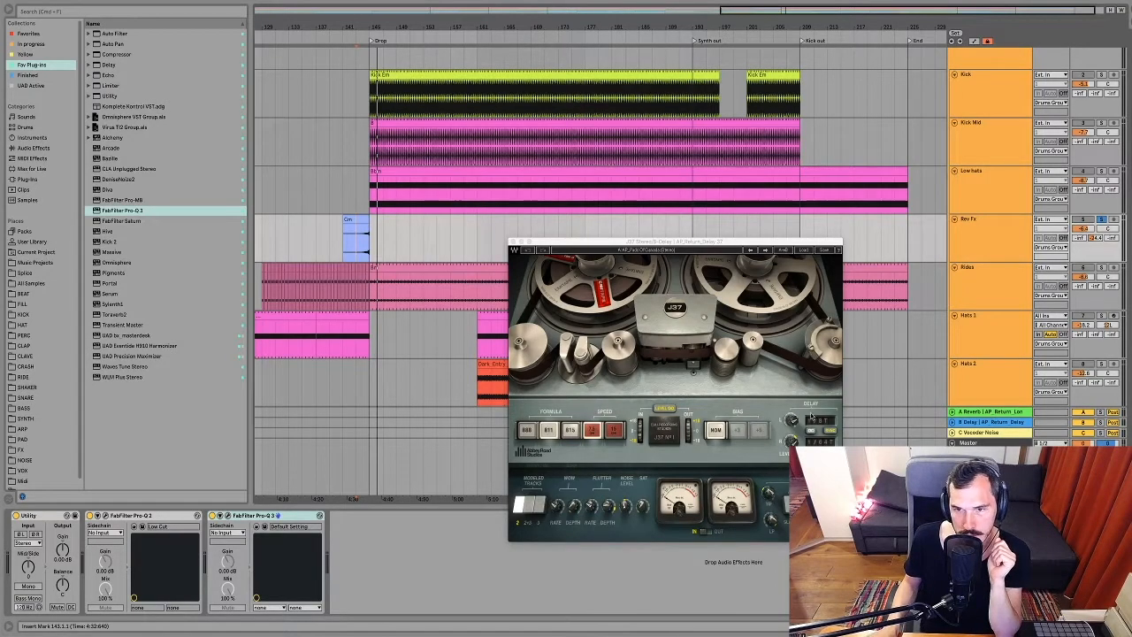
Audition Rev Fx with its B Delay send at 0 dB while inspecting the delay controls in J37.
drag(777, 242, 734, 198)
click(773, 385)
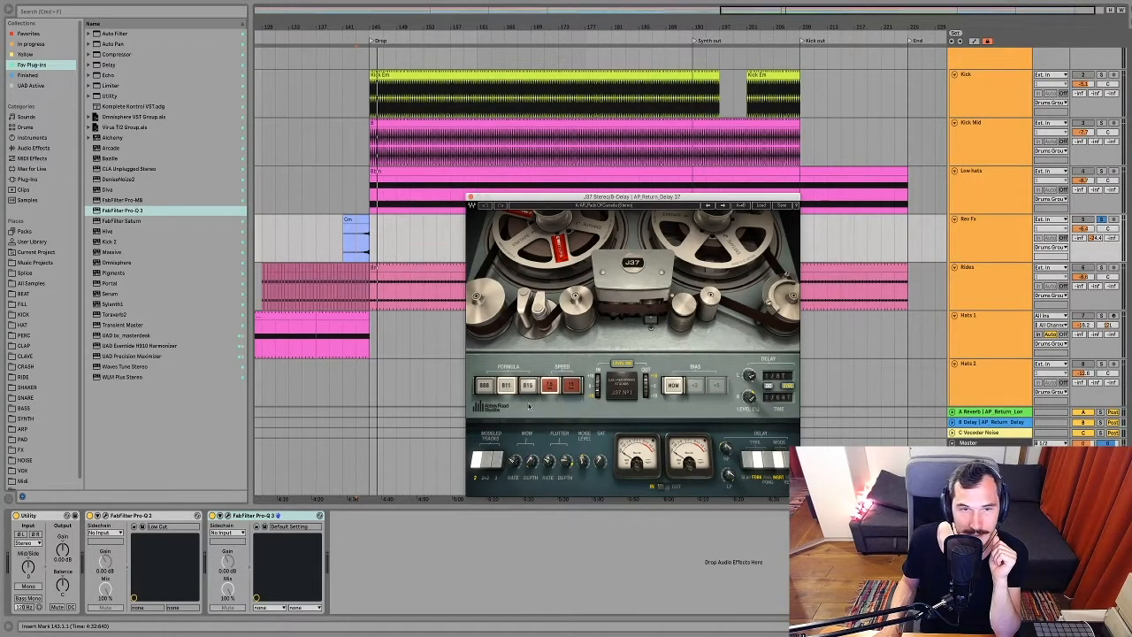
click(1094, 238)
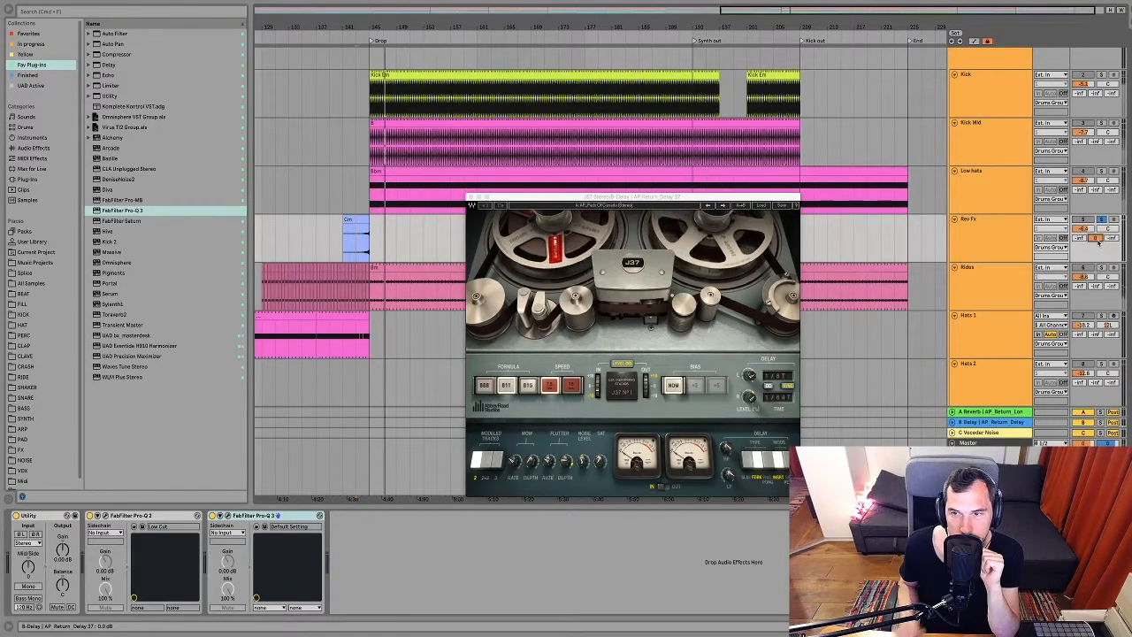
click(748, 398)
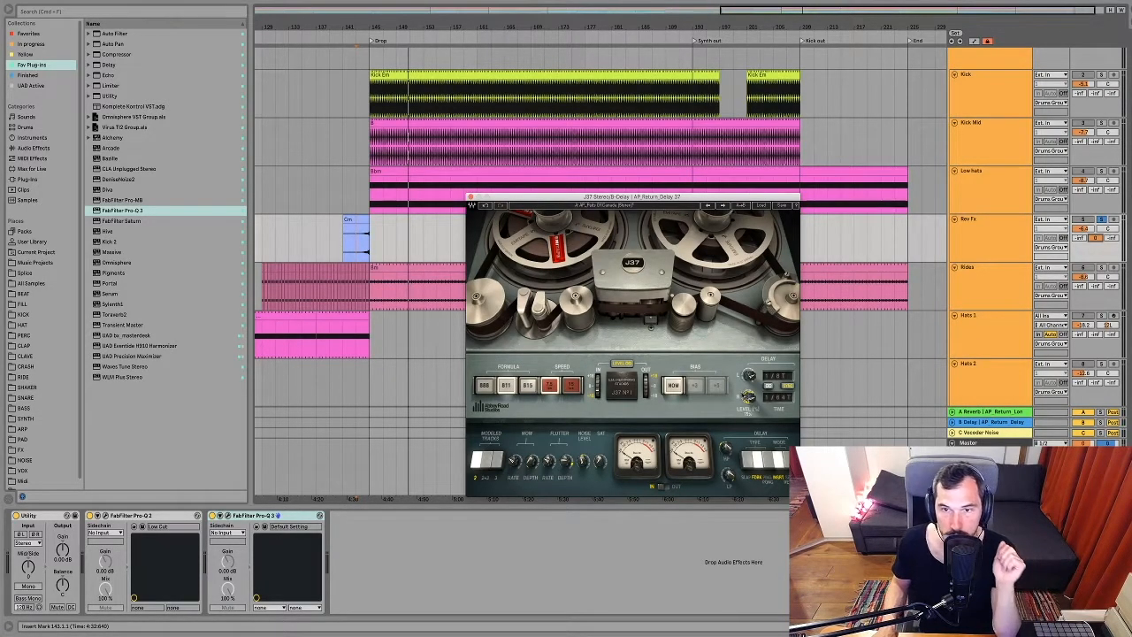
key(space)
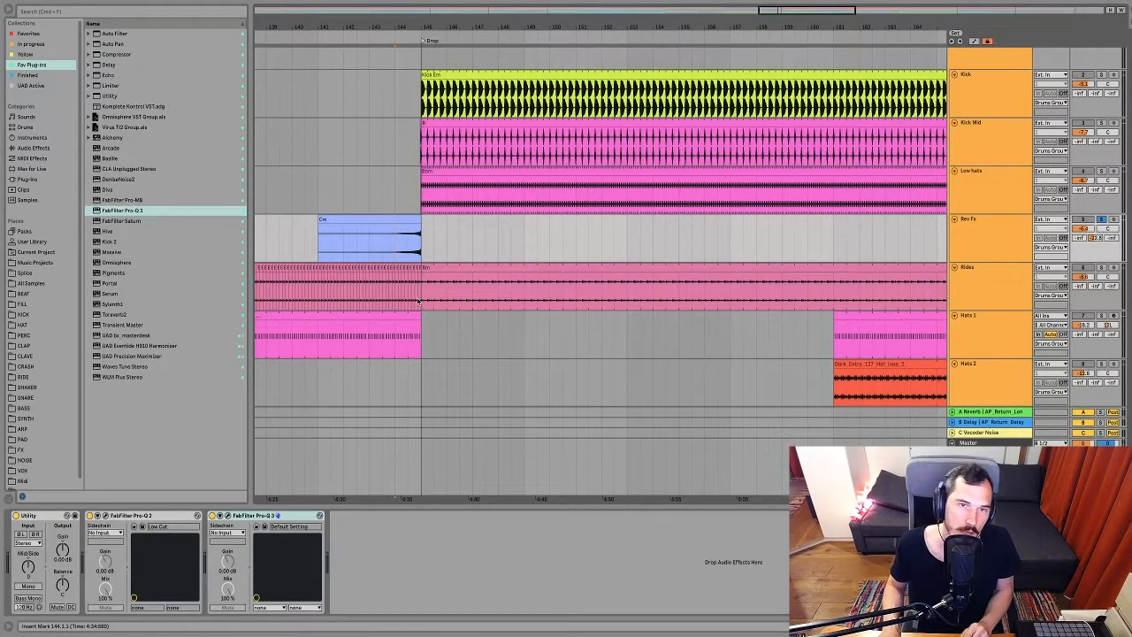
Solo the Rides track and play it from about bar 143 into the Drop.
click(423, 288)
click(425, 267)
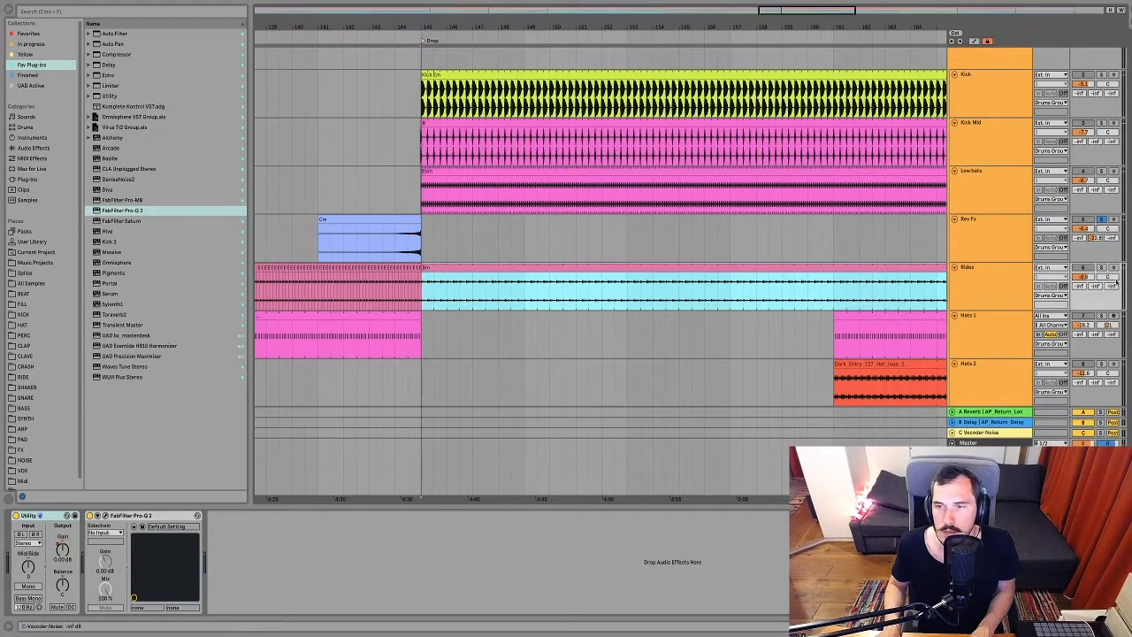
click(372, 288)
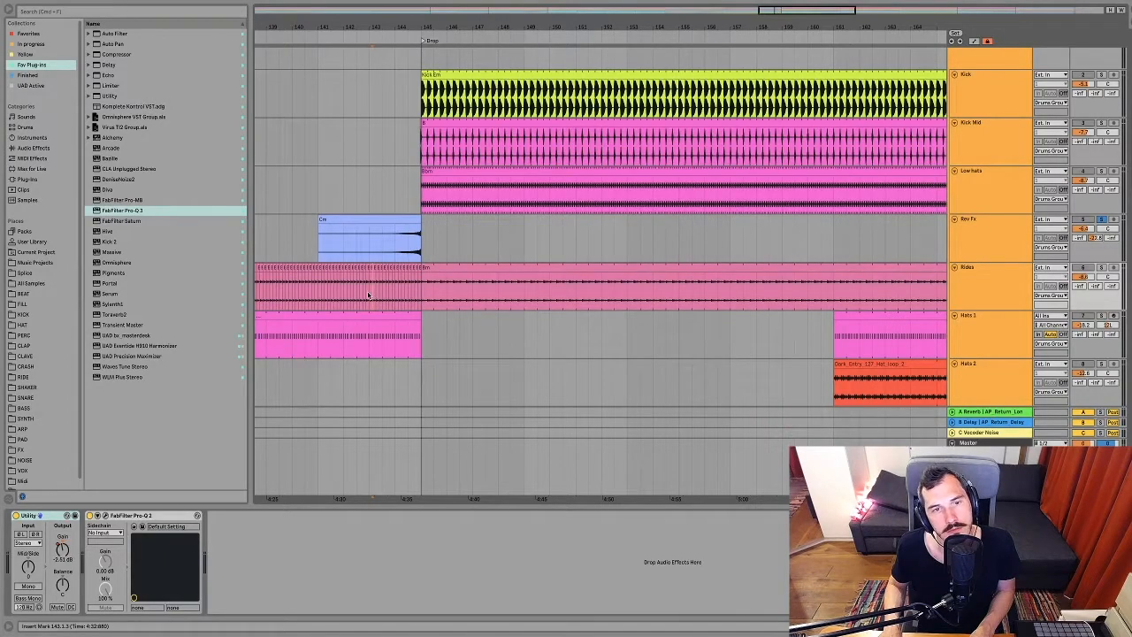
click(1102, 268)
key(space)
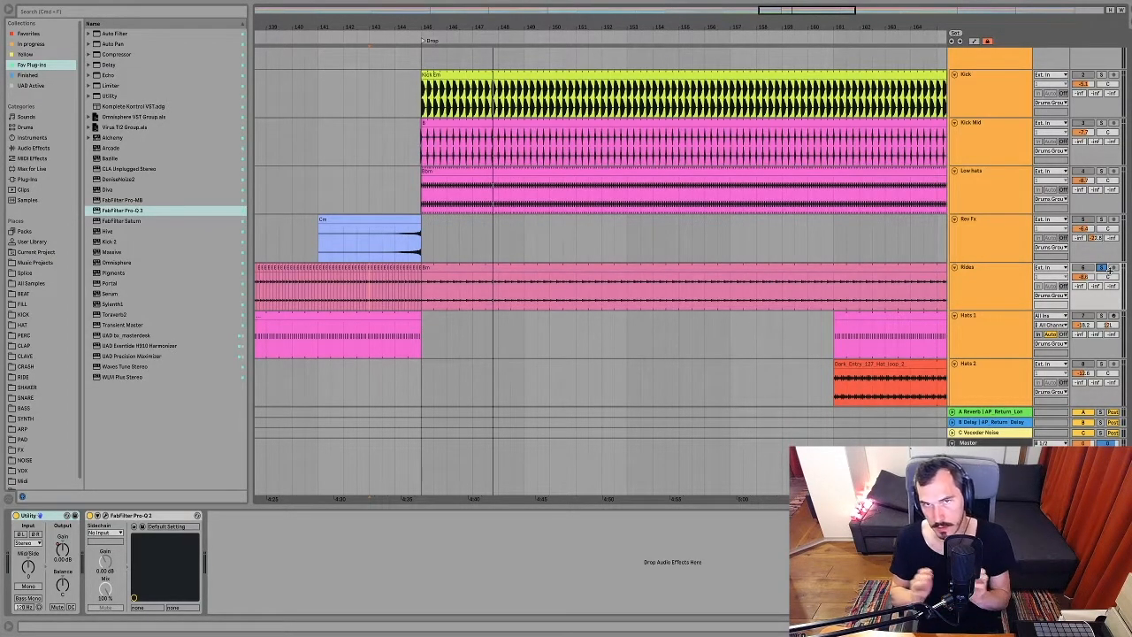
key(space)
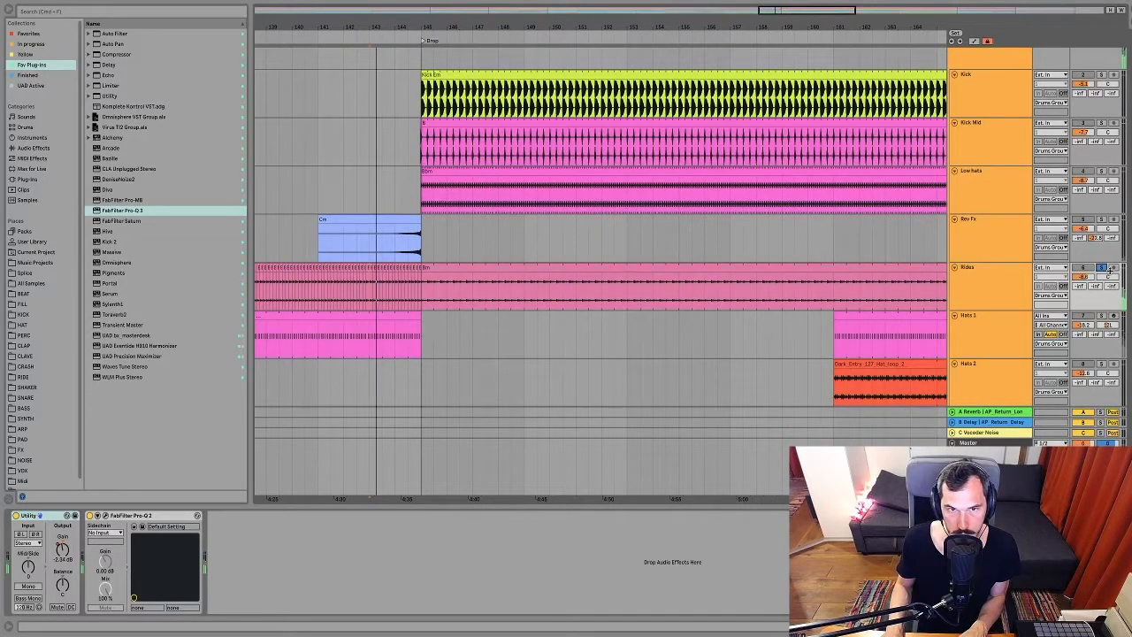
Examine the Rides clip before the Drop and play the soloed track from about bar 140.
click(422, 301)
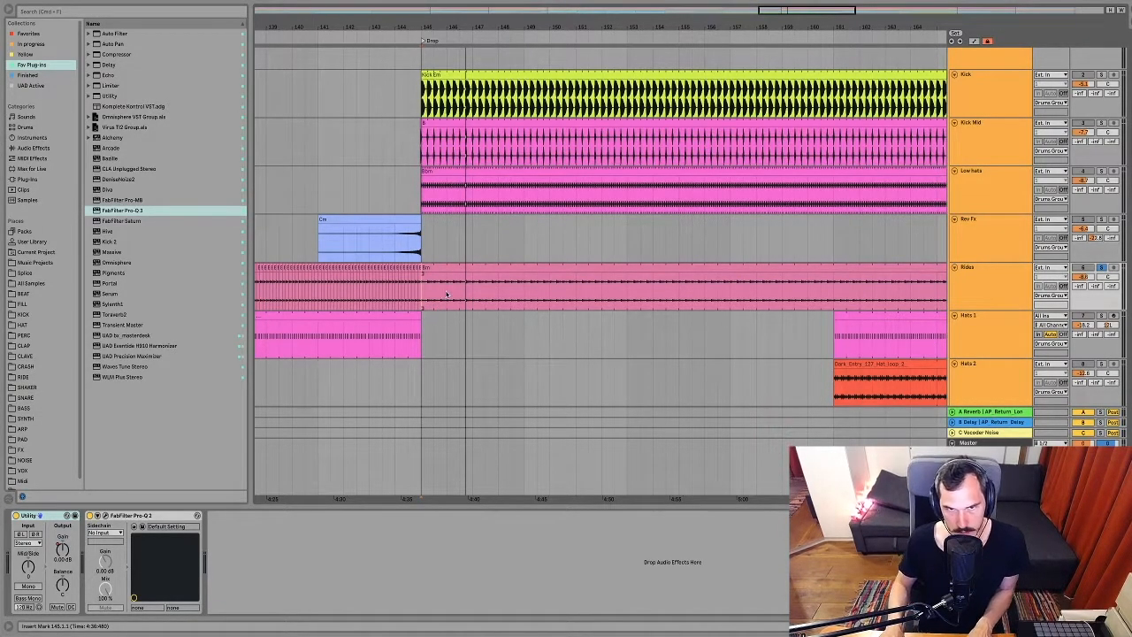
scroll(475, 290, left, 10)
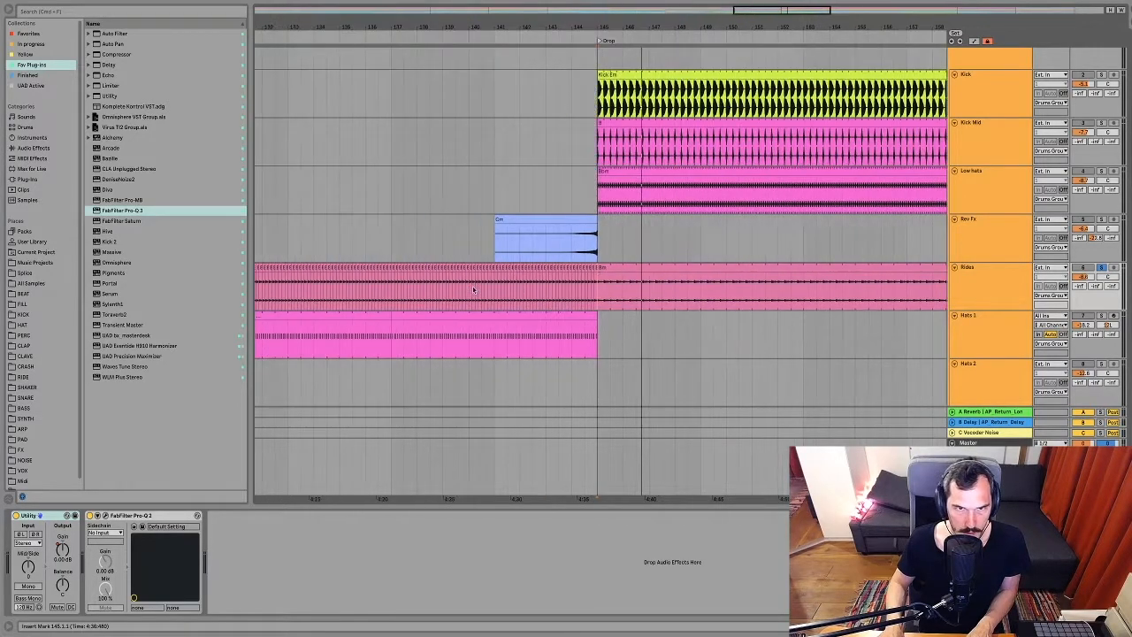
drag(350, 296, 765, 303)
click(650, 303)
key(space)
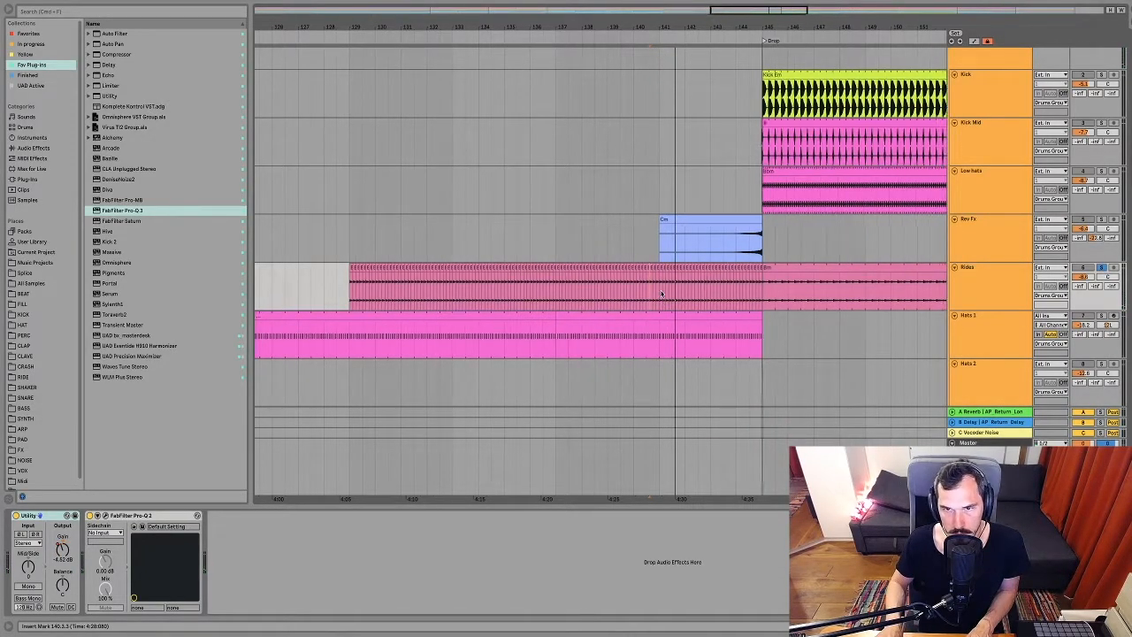
Review the Rides around the Drop and place the insert mark in the clip at about bar 149.
scroll(650, 302, right, 3)
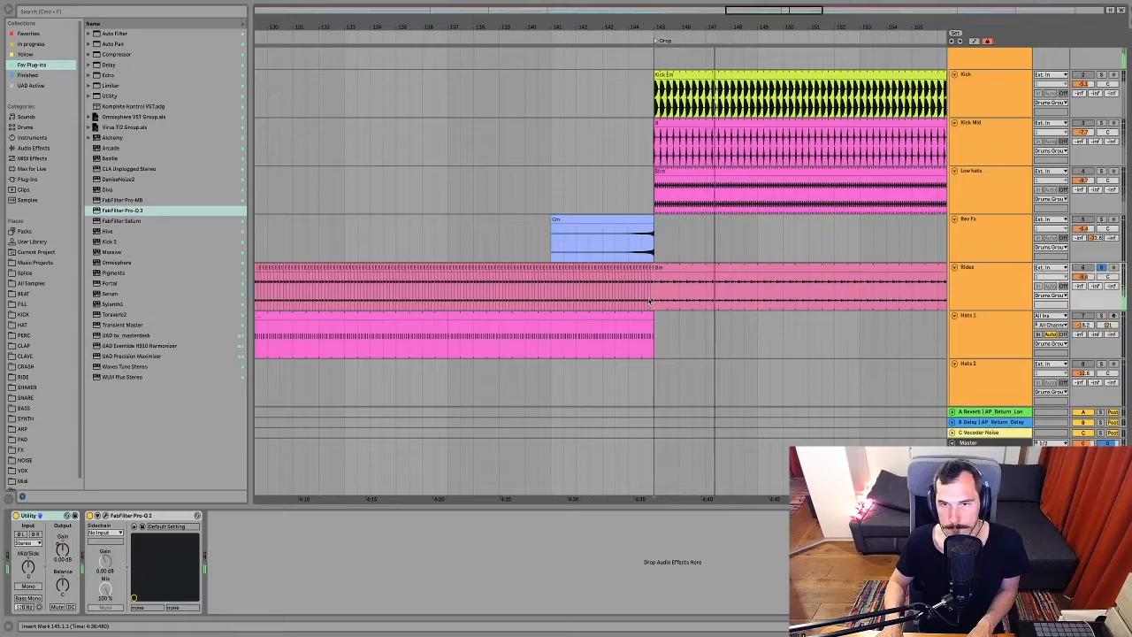
click(755, 297)
drag(750, 39, 532, 26)
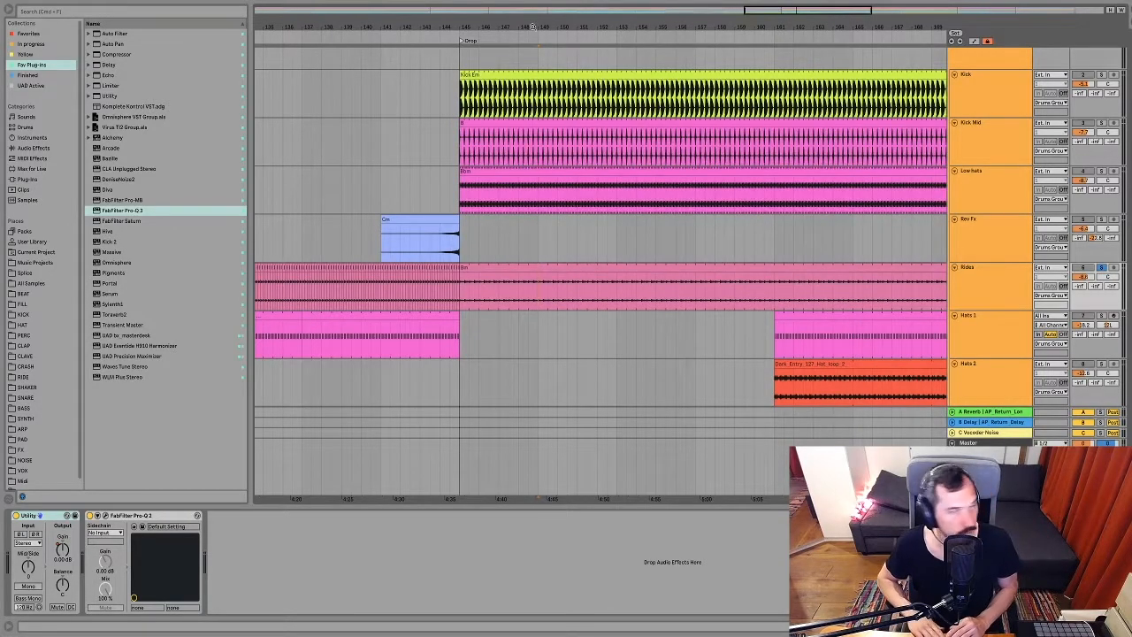
click(543, 295)
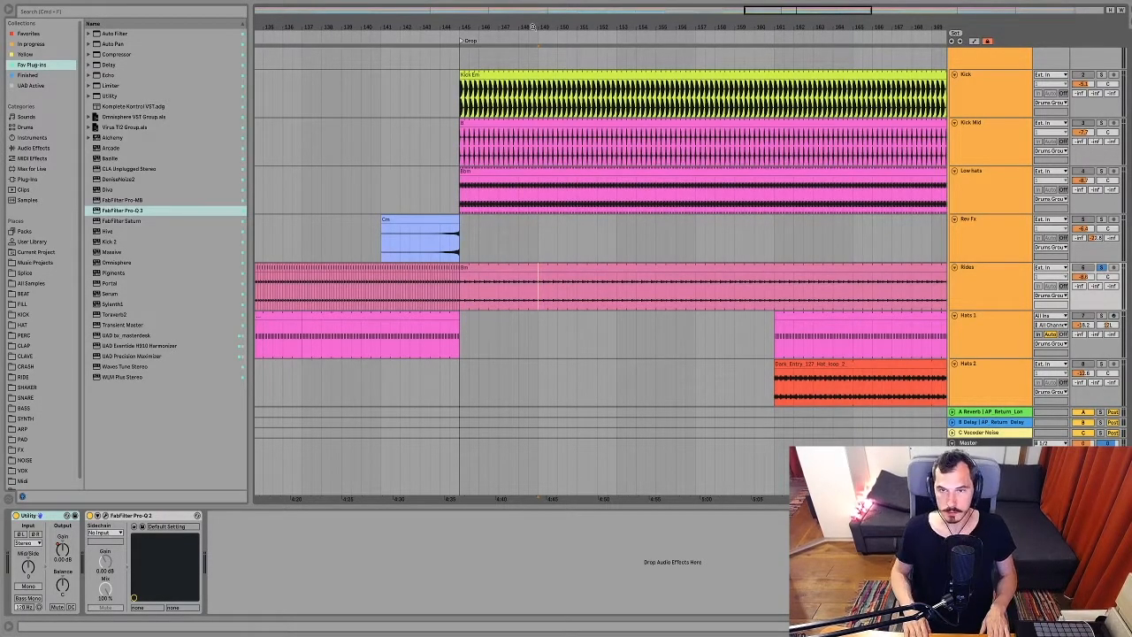